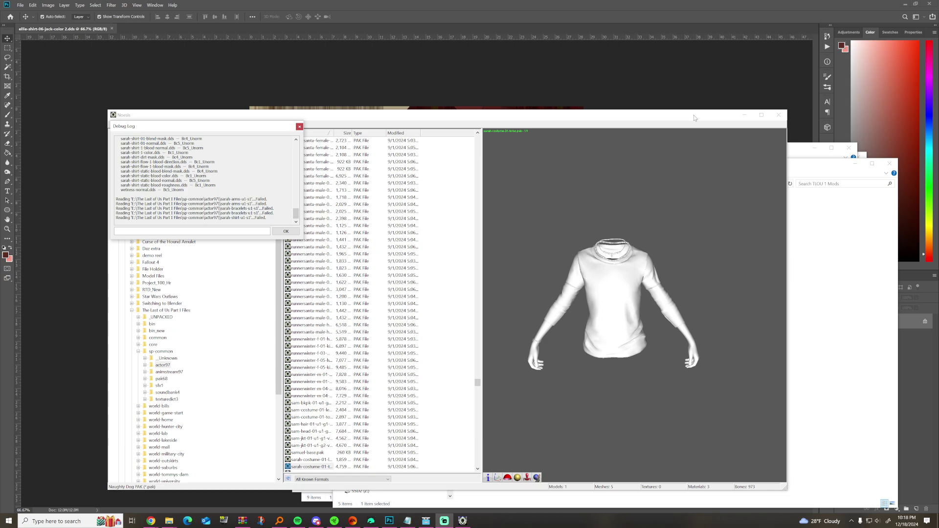
- Move the Debug Log and Noesis window aside and widen the Name column for fuller file names
{"action": "left_click_drag", "start_coordinate": [204, 127], "coordinate": [142, 83]}
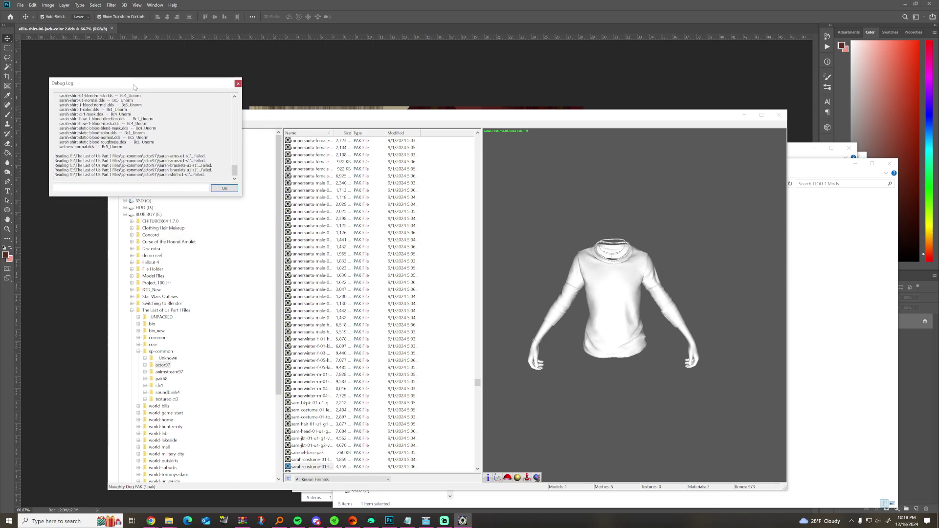
{"action": "left_click_drag", "start_coordinate": [332, 131], "coordinate": [347, 132]}
{"action": "scroll", "coordinate": [396, 418], "scroll_direction": "down", "scroll_amount": 2}
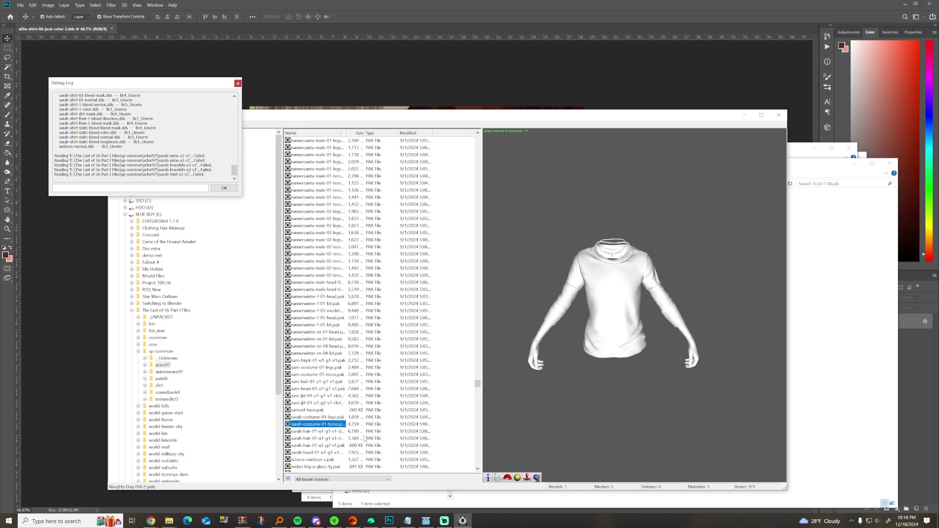
{"action": "left_click_drag", "start_coordinate": [382, 115], "coordinate": [448, 109]}
{"action": "left_click_drag", "start_coordinate": [189, 83], "coordinate": [205, 187]}
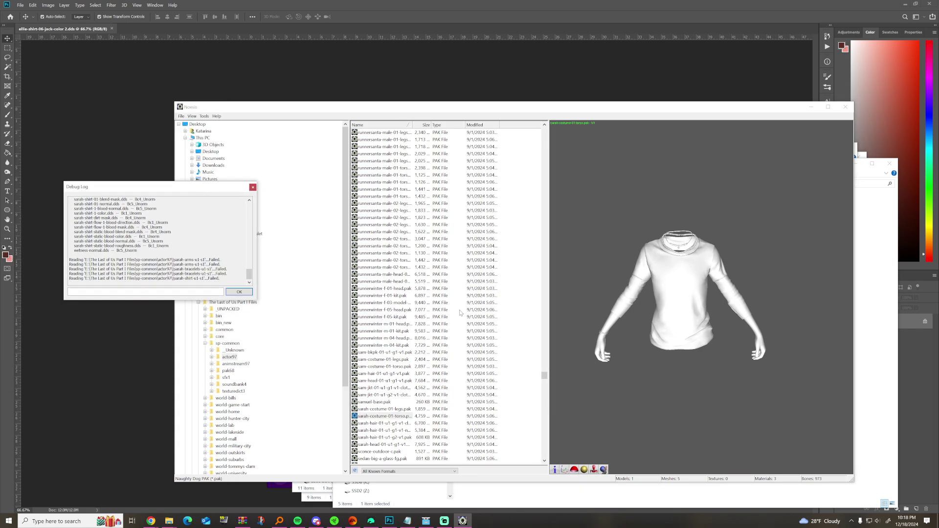
- Scroll the PAK file list and select t1x-ellie-shirt-02-cloth.pak
{"action": "scroll", "coordinate": [434, 420], "scroll_direction": "down", "scroll_amount": 17}
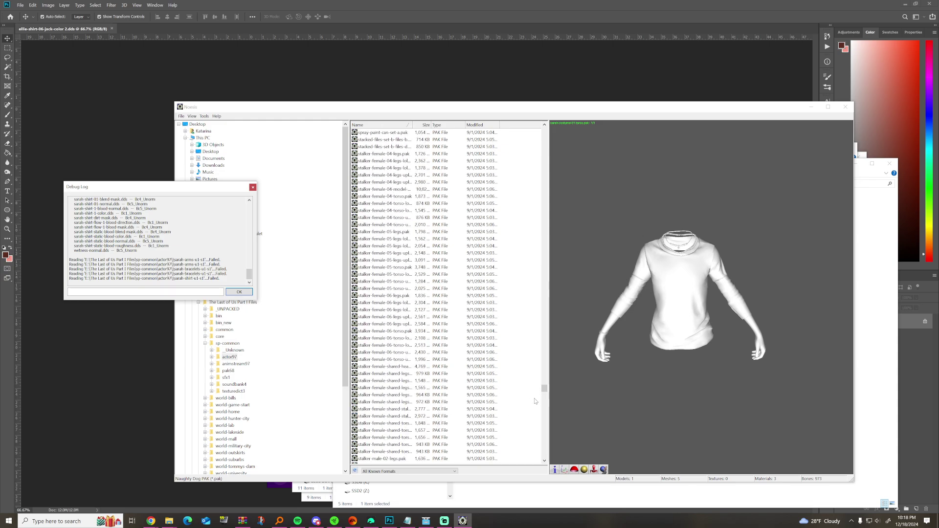
{"action": "left_click_drag", "start_coordinate": [545, 386], "coordinate": [551, 405]}
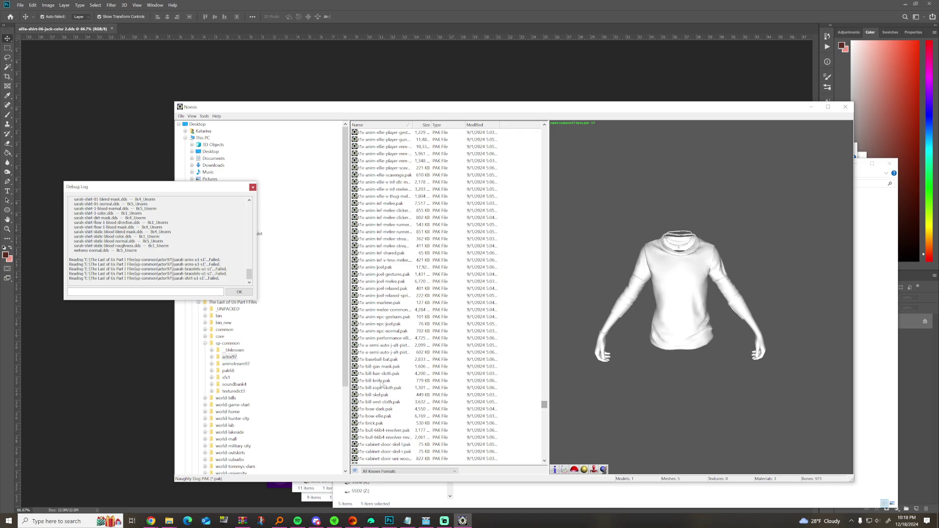
{"action": "scroll", "coordinate": [395, 250], "scroll_direction": "up", "scroll_amount": 4}
{"action": "scroll", "coordinate": [394, 430], "scroll_direction": "down", "scroll_amount": 13}
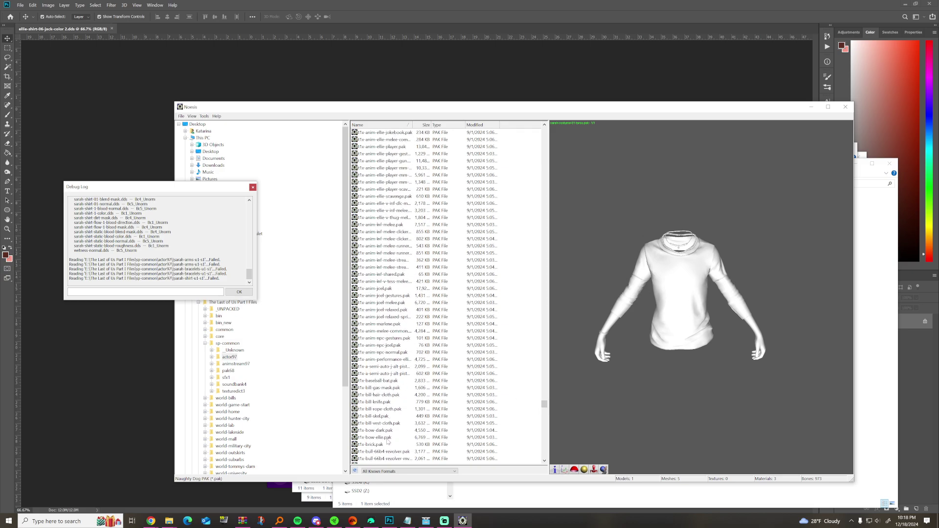
{"action": "scroll", "coordinate": [382, 371], "scroll_direction": "down", "scroll_amount": 4}
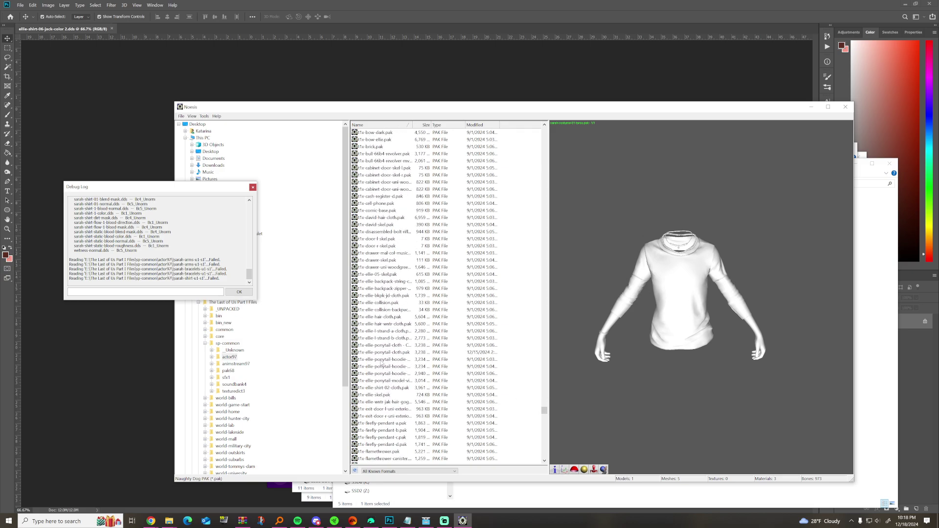
{"action": "left_click", "coordinate": [394, 388]}
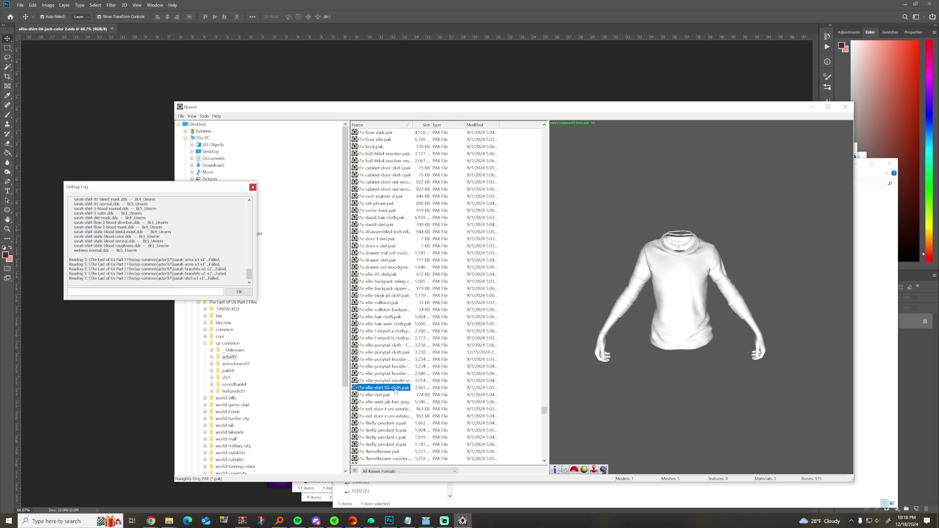
- Load t1x-ellie-shirt-02-cloth.pak via the Naughty Dog .pak Tool and orbit the shirt model
{"action": "double_click", "coordinate": [395, 389]}
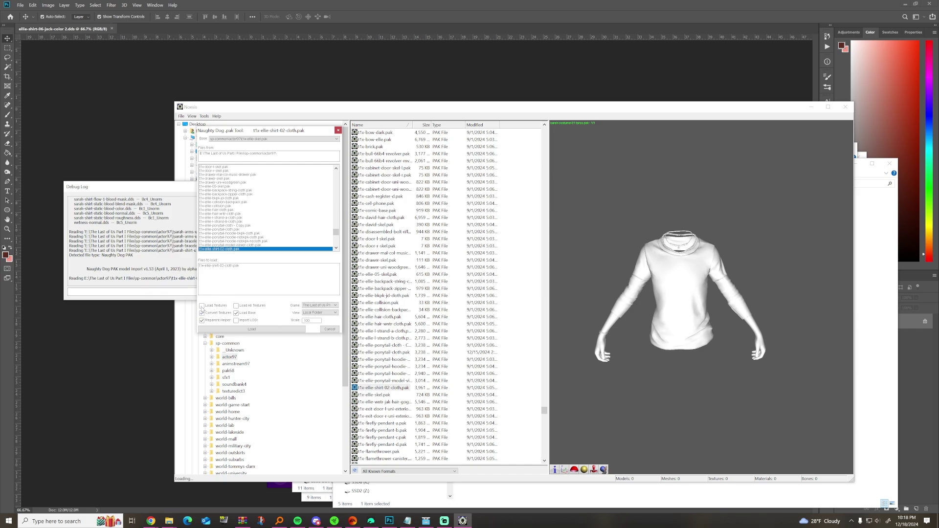
{"action": "left_click", "coordinate": [252, 330]}
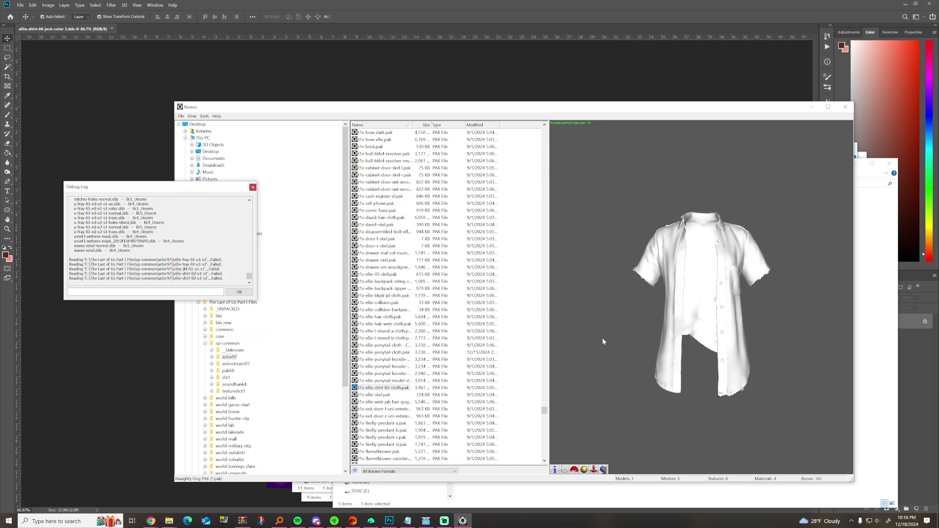
{"action": "left_click_drag", "start_coordinate": [631, 344], "coordinate": [596, 340]}
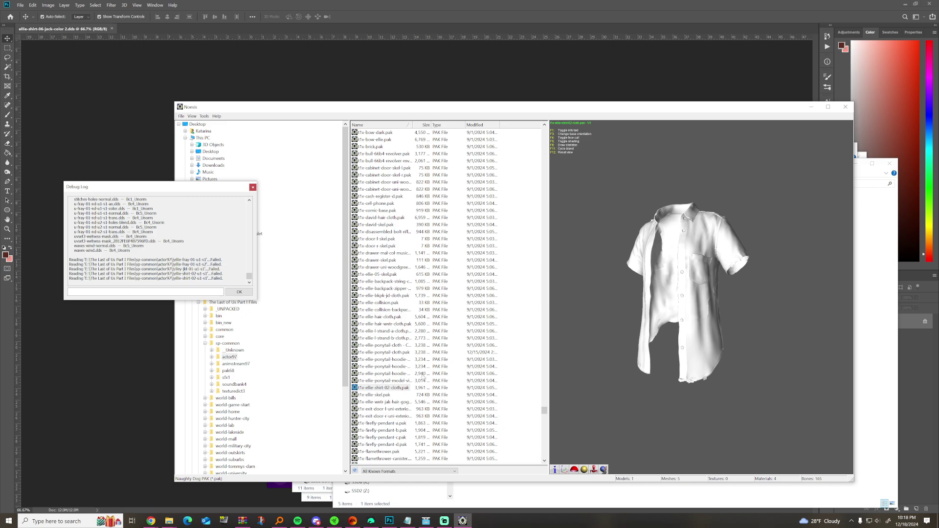
{"action": "scroll", "coordinate": [431, 410], "scroll_direction": "up", "scroll_amount": 6}
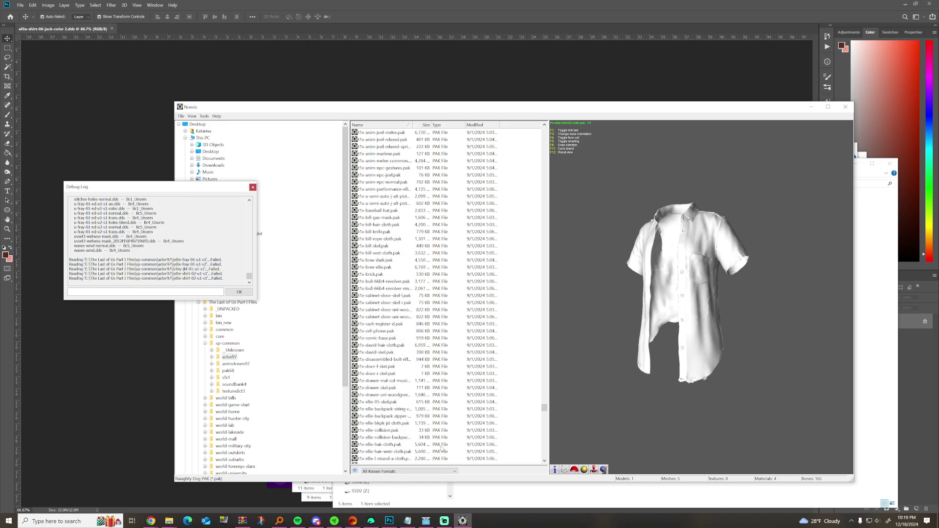
{"action": "mouse_move", "coordinate": [169, 520]}
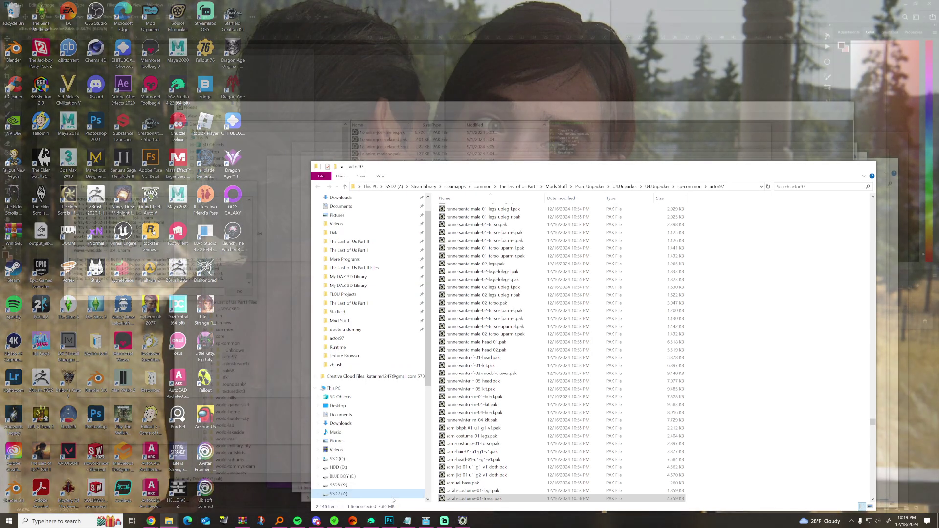
- Bring File Explorer forward and open sp-common > actor97 to list its 2,146 PAK files
{"action": "left_click", "coordinate": [391, 500]}
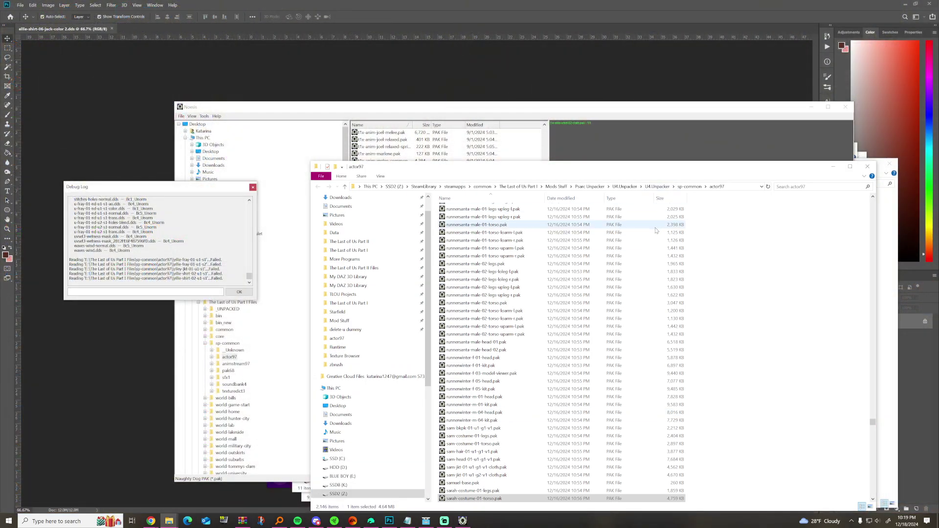
{"action": "left_click_drag", "start_coordinate": [682, 169], "coordinate": [612, 133]}
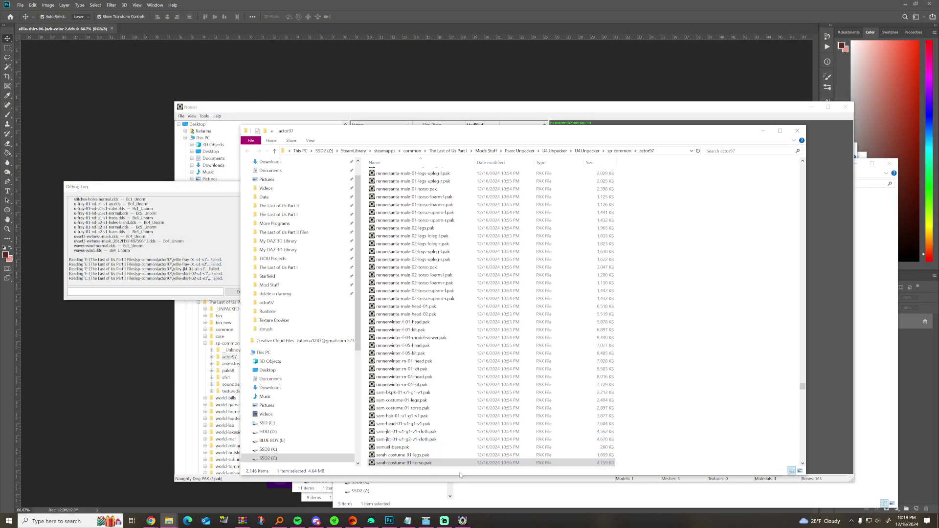
{"action": "scroll", "coordinate": [439, 450], "scroll_direction": "down", "scroll_amount": 1}
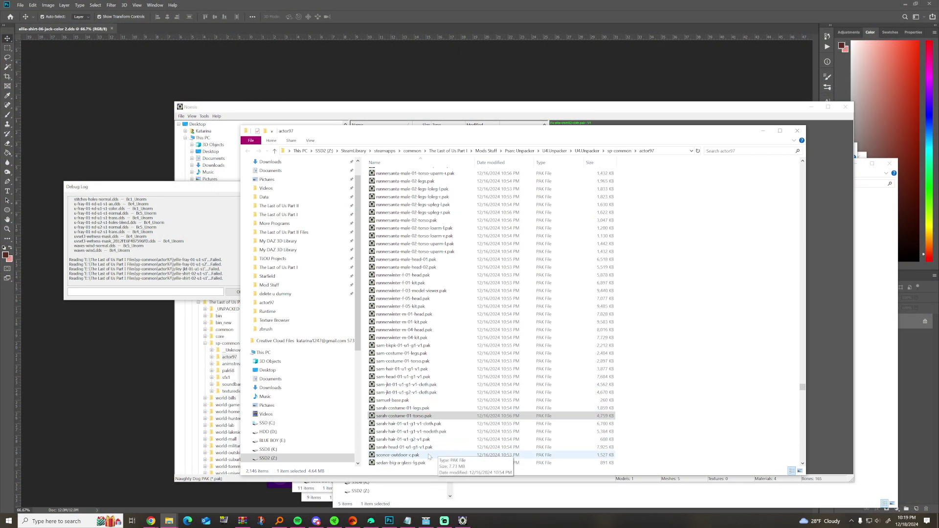
{"action": "left_click", "coordinate": [620, 151]}
{"action": "double_click", "coordinate": [416, 182]}
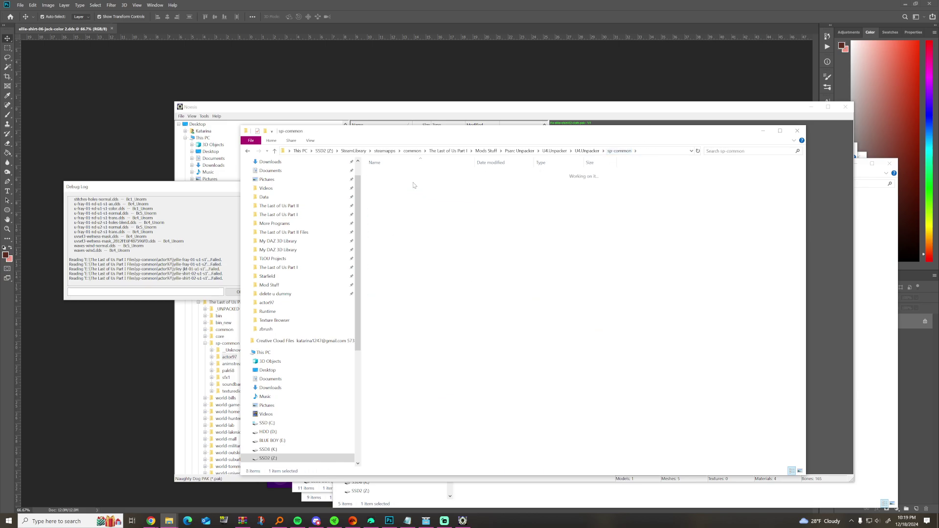
{"action": "left_click_drag", "start_coordinate": [802, 166], "coordinate": [784, 449]}
{"action": "scroll", "coordinate": [784, 449], "scroll_direction": "down", "scroll_amount": 20}
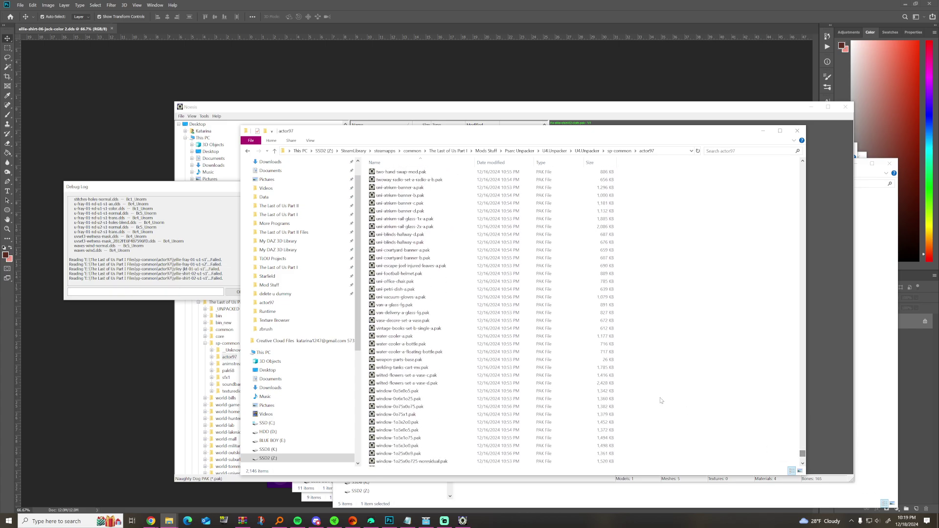
{"action": "scroll", "coordinate": [487, 346], "scroll_direction": "up", "scroll_amount": 10}
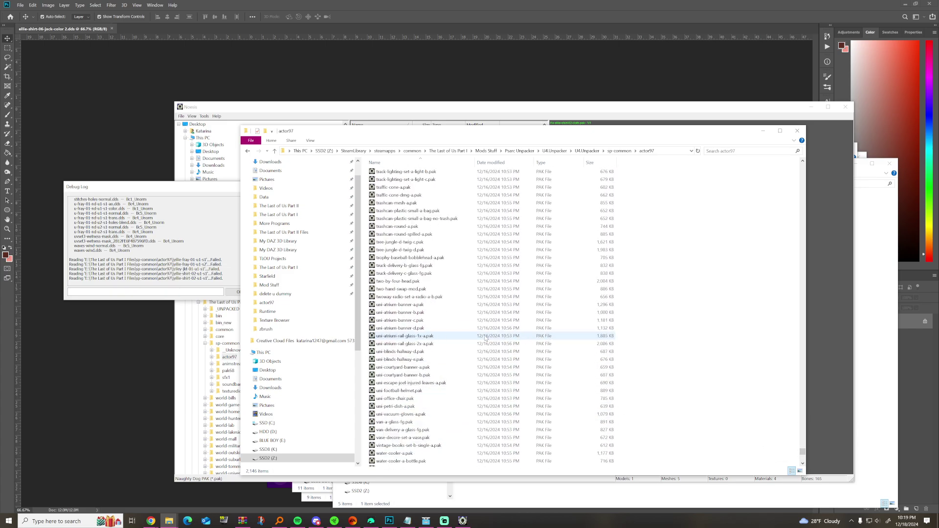
{"action": "scroll", "coordinate": [487, 347], "scroll_direction": "up", "scroll_amount": 20}
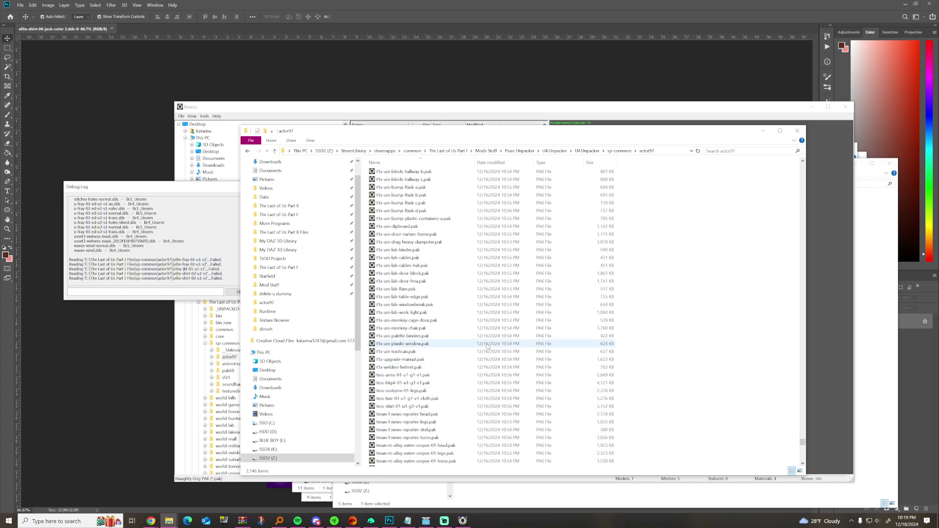
{"action": "scroll", "coordinate": [487, 347], "scroll_direction": "up", "scroll_amount": 20}
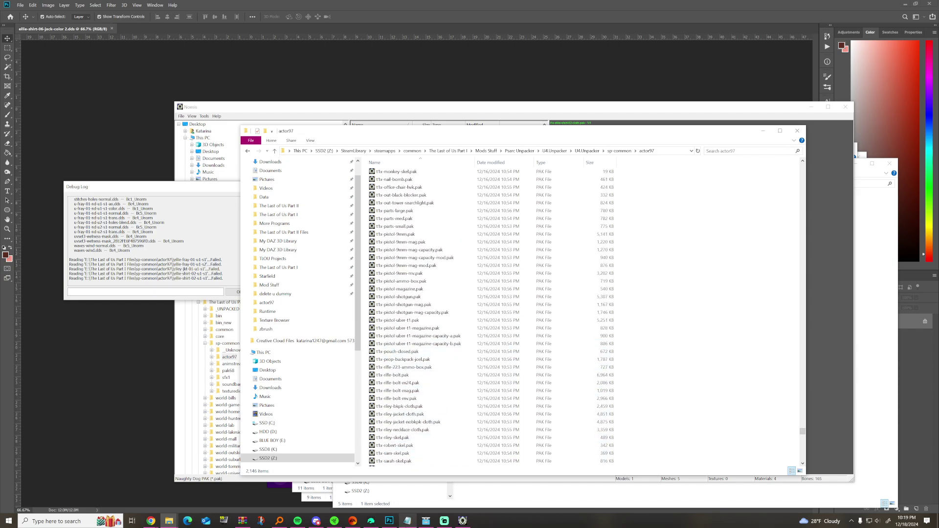
{"action": "mouse_move", "coordinate": [407, 521]}
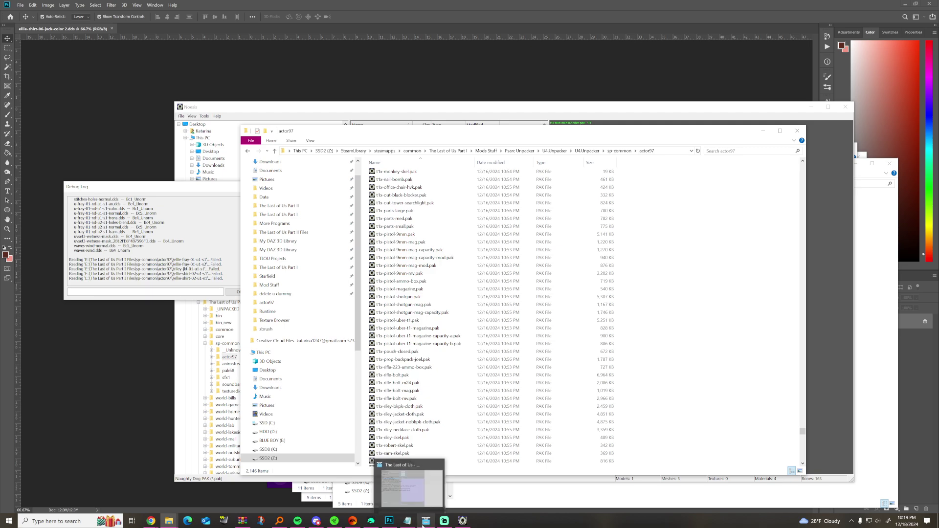
- In the Texture Browser, choose sarah-costume-01-torso.pak from sp-common > actor97 to load
{"action": "left_click", "coordinate": [425, 485]}
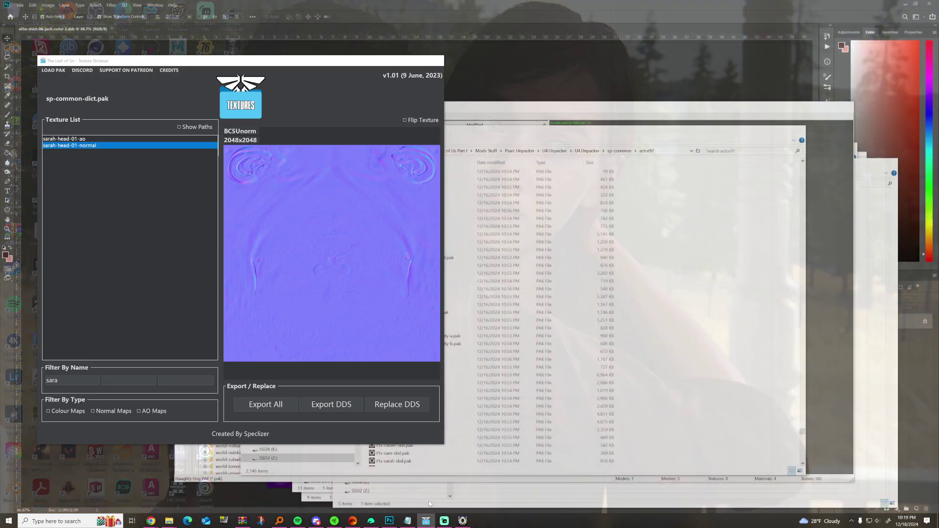
{"action": "left_click_drag", "start_coordinate": [148, 63], "coordinate": [165, 70]}
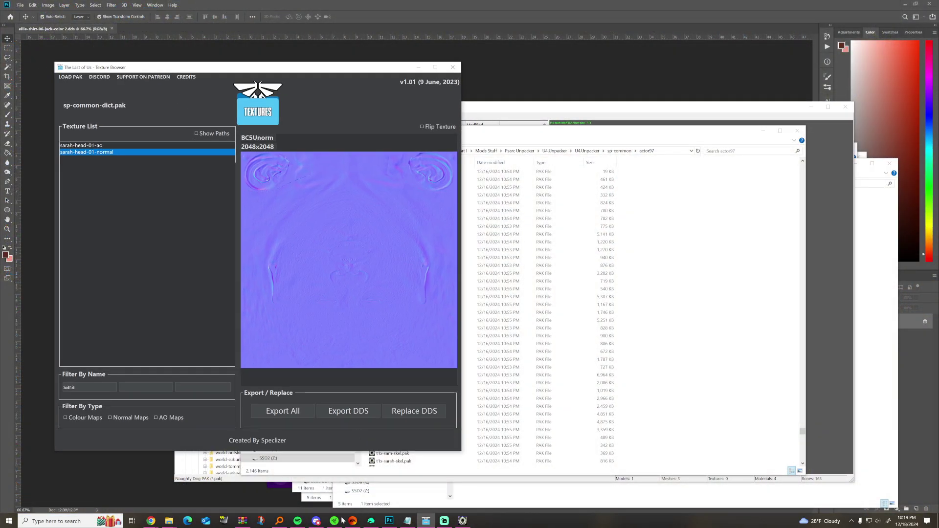
{"action": "mouse_move", "coordinate": [316, 521]}
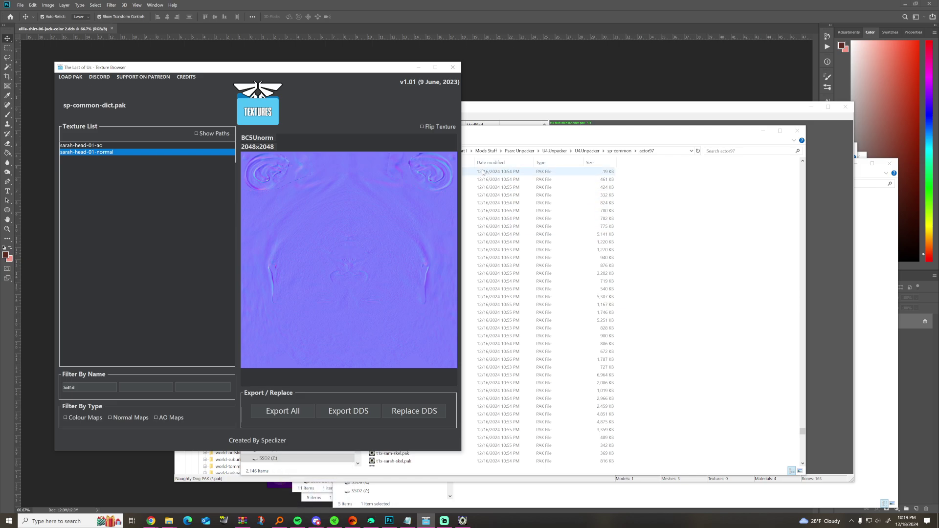
{"action": "left_click", "coordinate": [65, 77]}
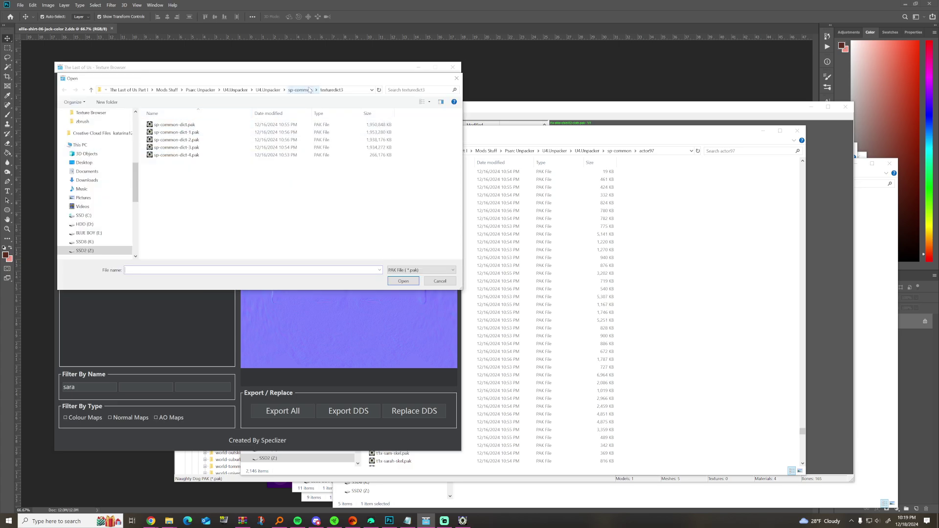
{"action": "left_click", "coordinate": [309, 90]}
{"action": "double_click", "coordinate": [191, 124]}
{"action": "left_click_drag", "start_coordinate": [459, 123], "coordinate": [456, 231]}
{"action": "scroll", "coordinate": [300, 208], "scroll_direction": "up", "scroll_amount": 10}
{"action": "scroll", "coordinate": [300, 208], "scroll_direction": "up", "scroll_amount": 7}
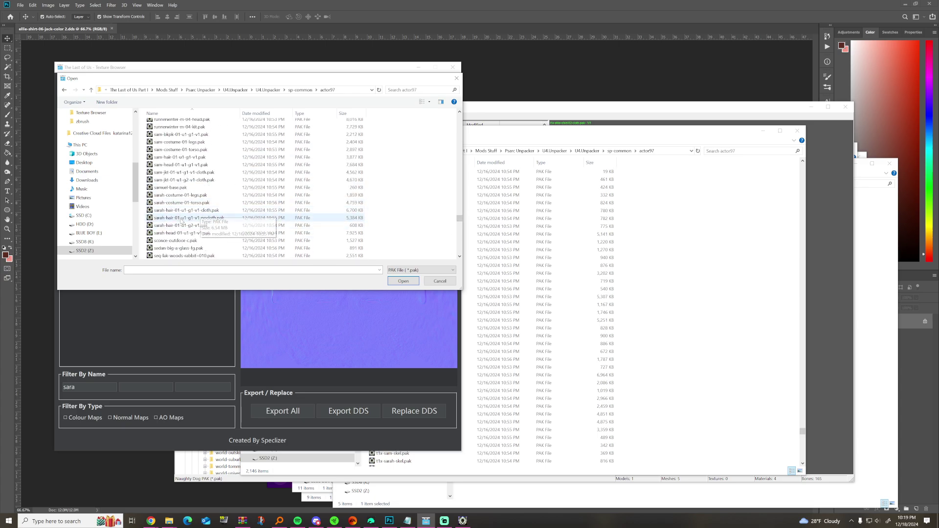
{"action": "left_click", "coordinate": [181, 202]}
- Open the torso archive and preview the sarah-arms color, normal and dirt mask textures
{"action": "left_click", "coordinate": [403, 281]}
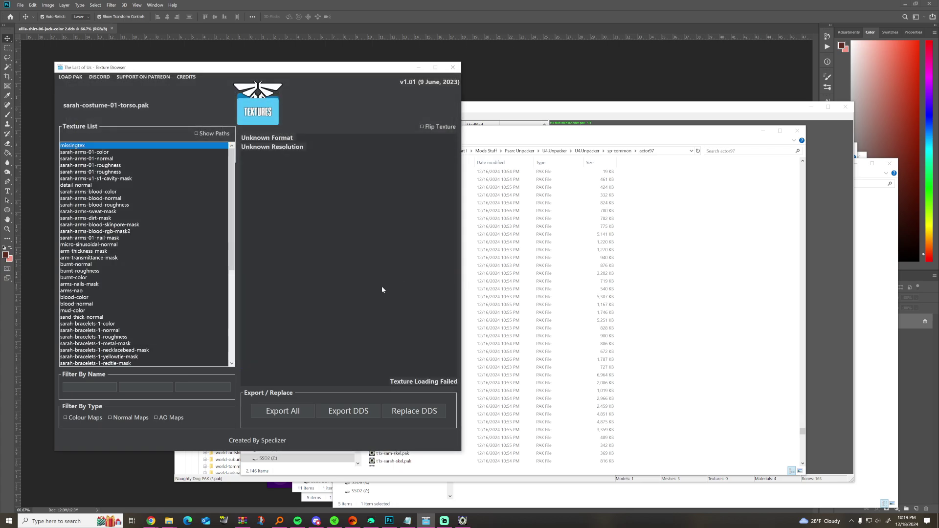
{"action": "left_click", "coordinate": [108, 152]}
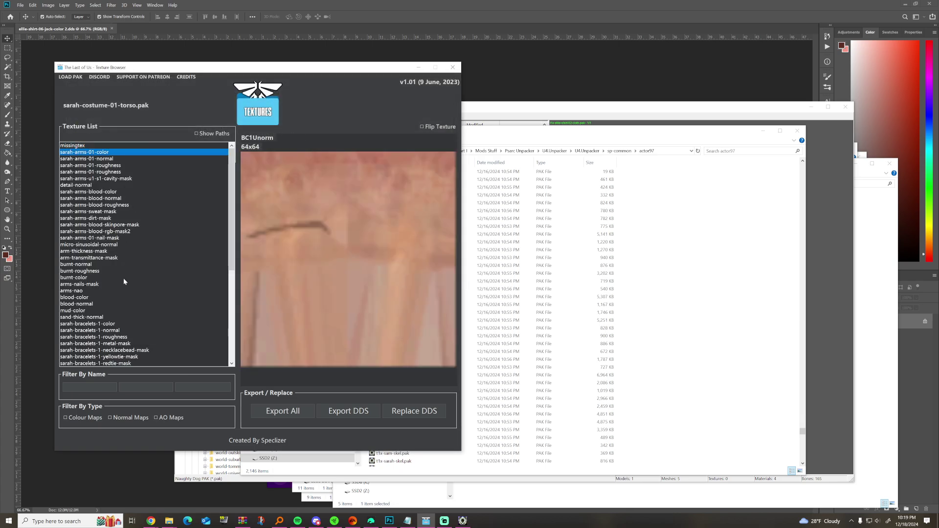
{"action": "left_click", "coordinate": [109, 159]}
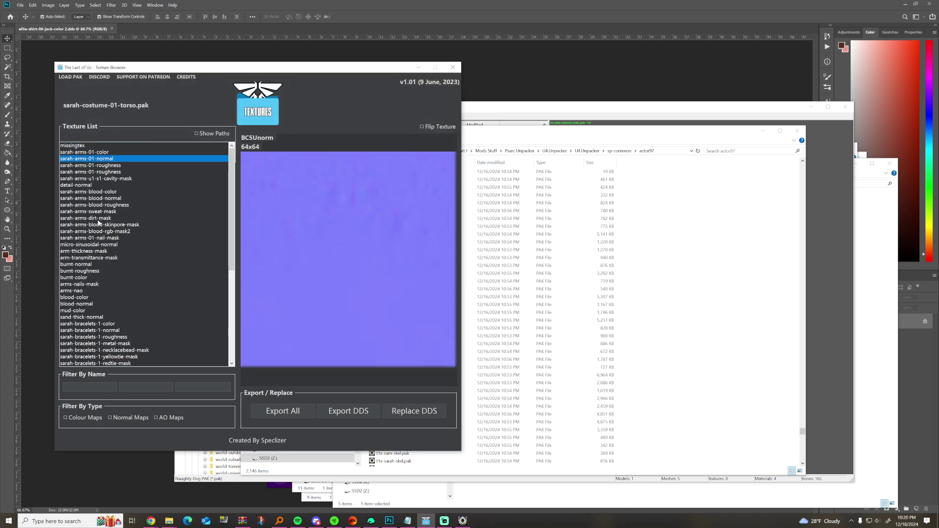
{"action": "left_click", "coordinate": [100, 218]}
- Preview the sarah-shirt-01-ao, sarah-shirt-01-normal and sarah-shirt-1-color textures
{"action": "scroll", "coordinate": [90, 258], "scroll_direction": "down", "scroll_amount": 6}
{"action": "left_click", "coordinate": [88, 297]}
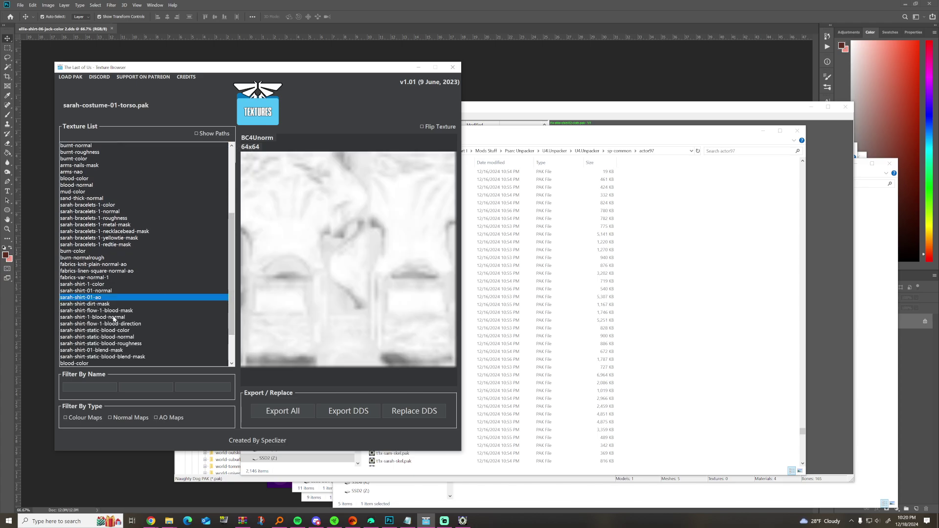
{"action": "left_click", "coordinate": [97, 291]}
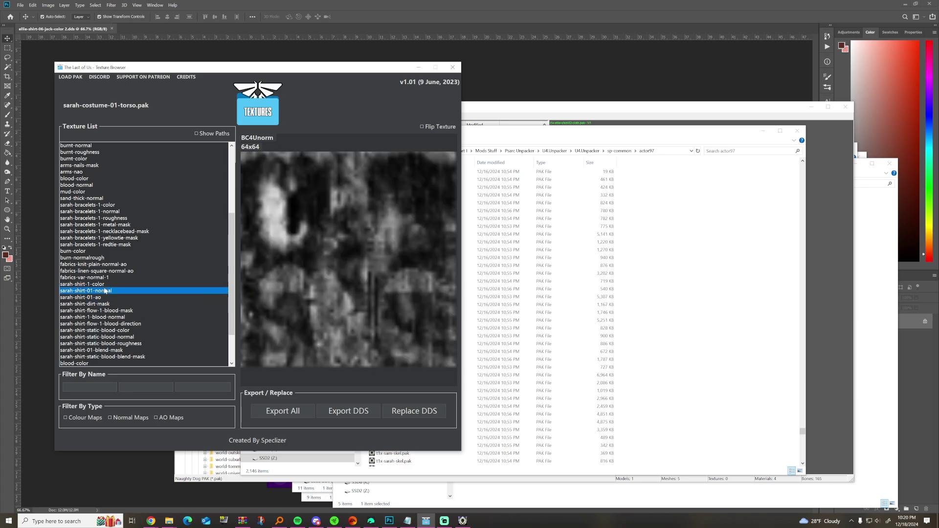
{"action": "left_click", "coordinate": [99, 284]}
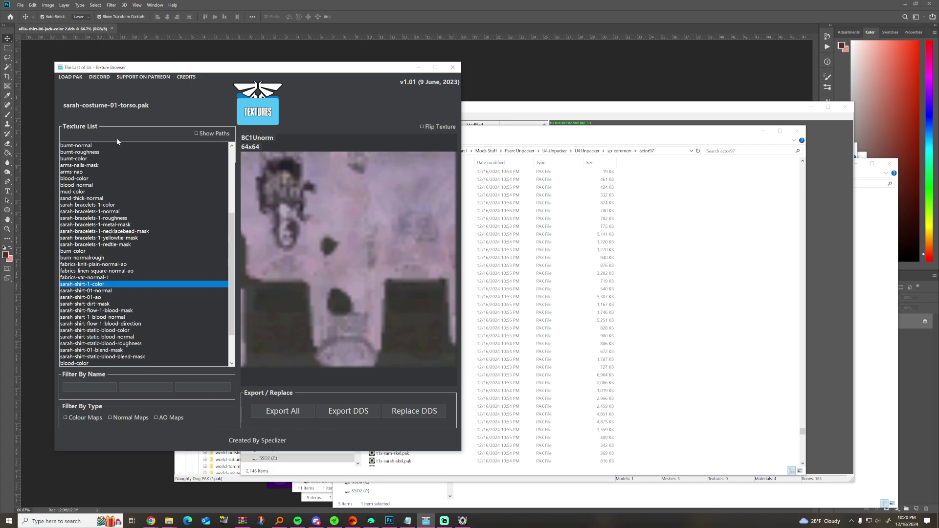
- Load one of the sp-common-dict archives from sp-common > texturedict3
{"action": "left_click", "coordinate": [65, 79]}
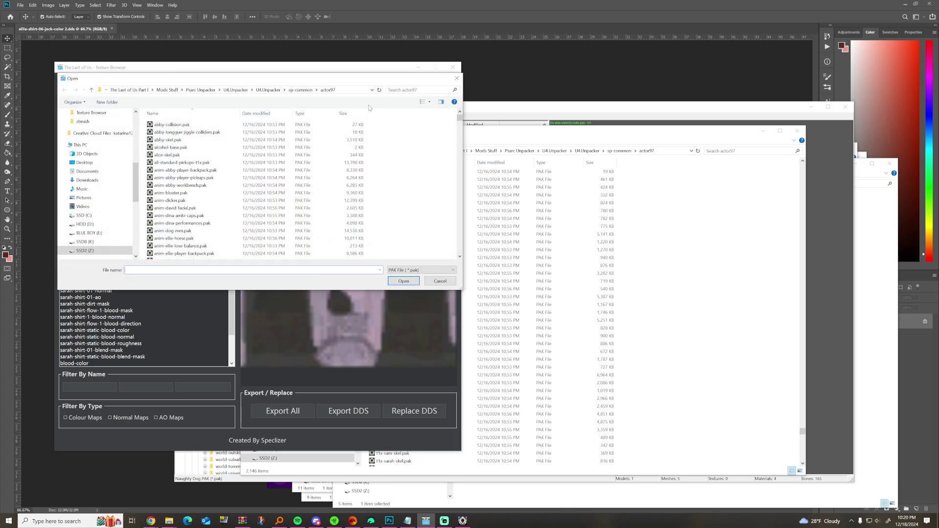
{"action": "left_click", "coordinate": [304, 90]}
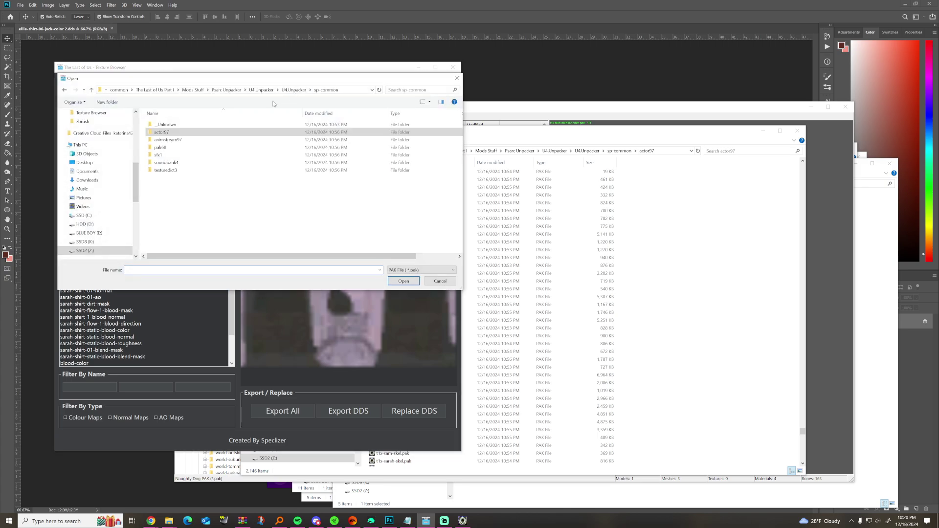
{"action": "double_click", "coordinate": [181, 173]}
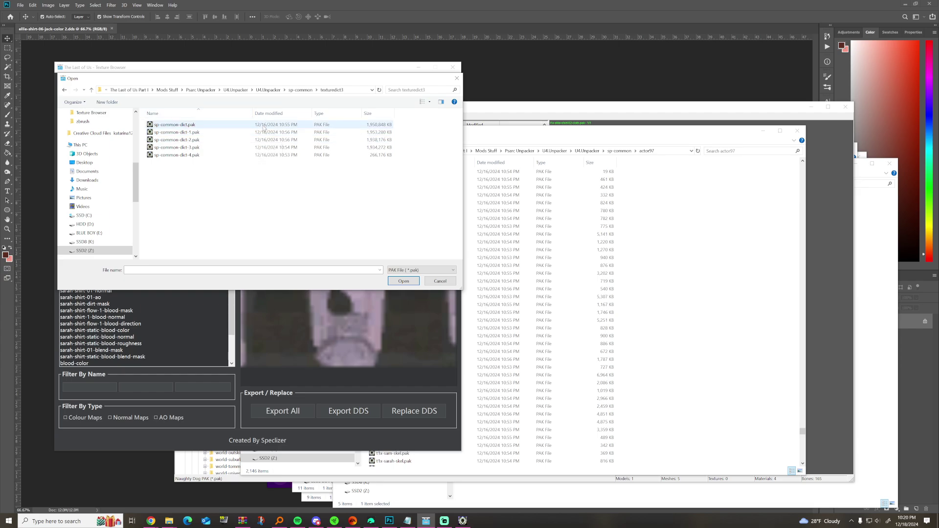
{"action": "double_click", "coordinate": [199, 128]}
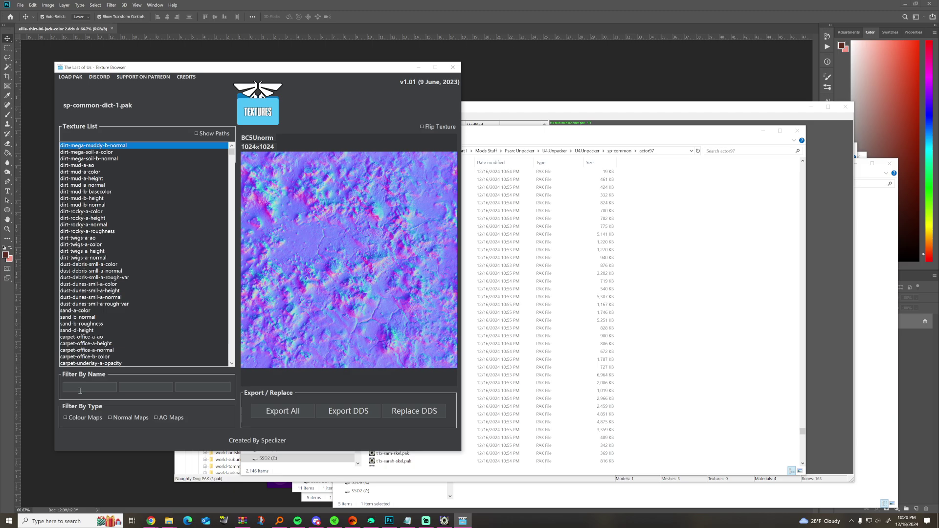
- Try the colour and normal map type filters, then filter the list by the name 'sarah'
{"action": "left_click", "coordinate": [72, 417]}
{"action": "left_click", "coordinate": [126, 418]}
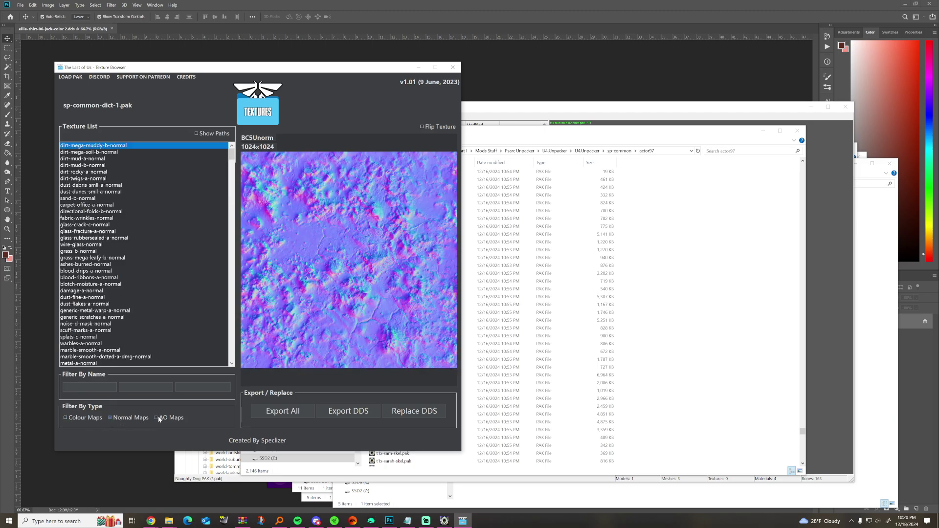
{"action": "left_click", "coordinate": [75, 418]}
{"action": "left_click", "coordinate": [67, 417]}
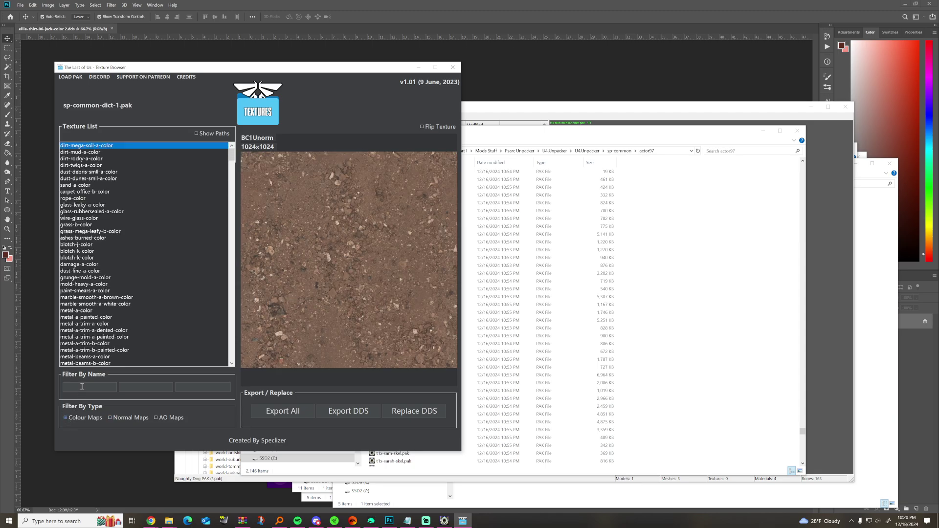
{"action": "left_click", "coordinate": [69, 418]}
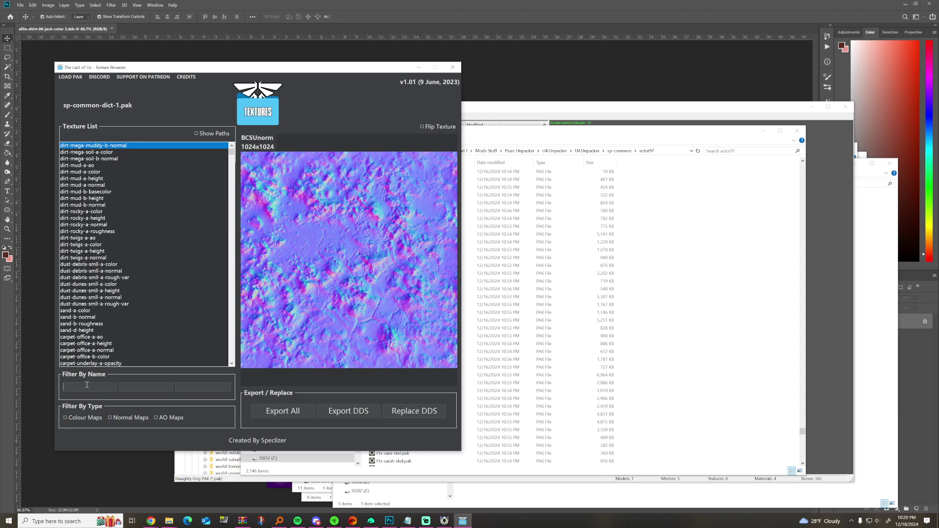
{"action": "left_click", "coordinate": [86, 385]}
{"action": "type", "text": "sarah"}
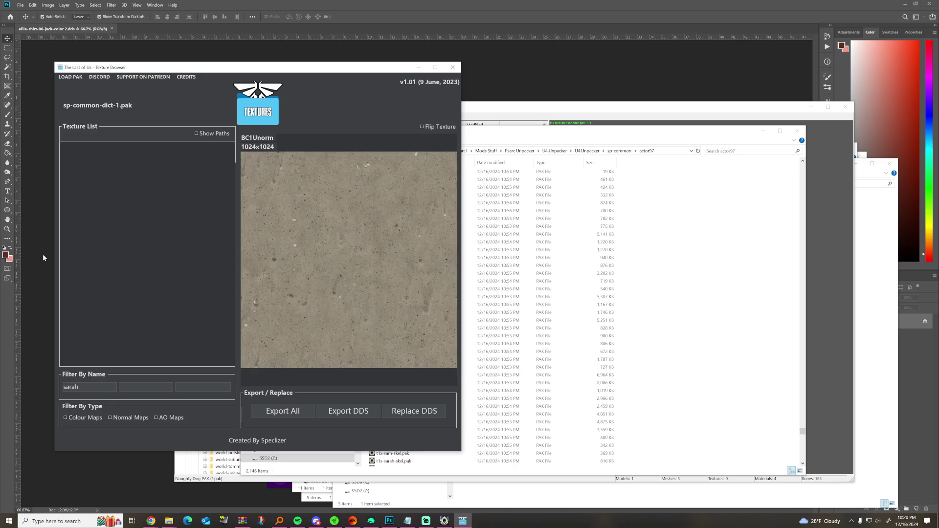
- Load the sp-common-dict-2.pak archive instead
{"action": "left_click", "coordinate": [68, 77]}
{"action": "left_click", "coordinate": [186, 132]}
{"action": "left_click", "coordinate": [403, 281]}
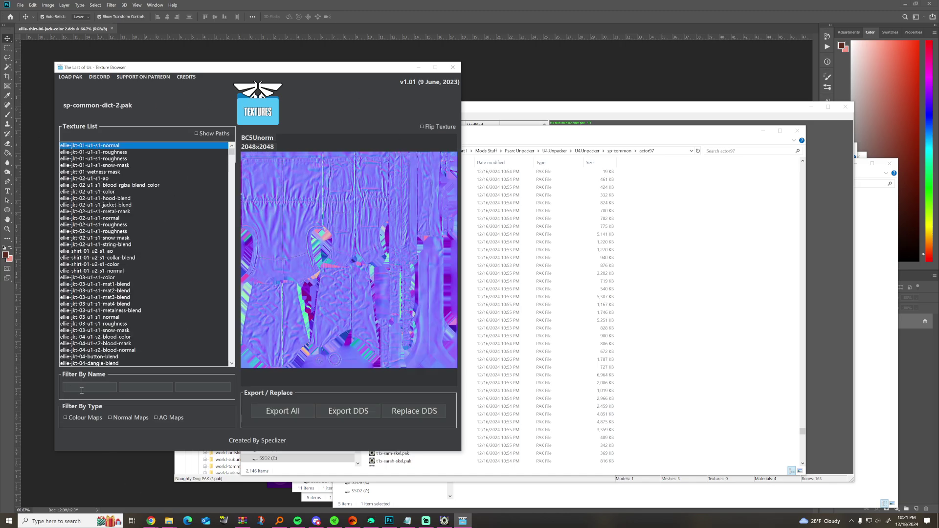
- Filter by 'sarah', browse the pants, feet and head textures, and preview sarah-shirt-1-color (1024x1024)
{"action": "left_click", "coordinate": [82, 390]}
{"action": "type", "text": "sarah"}
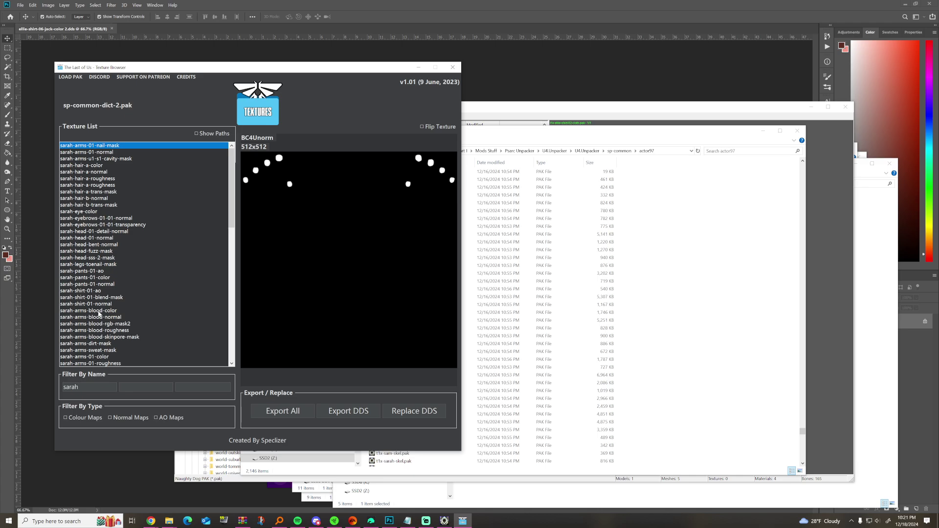
{"action": "left_click", "coordinate": [97, 278]}
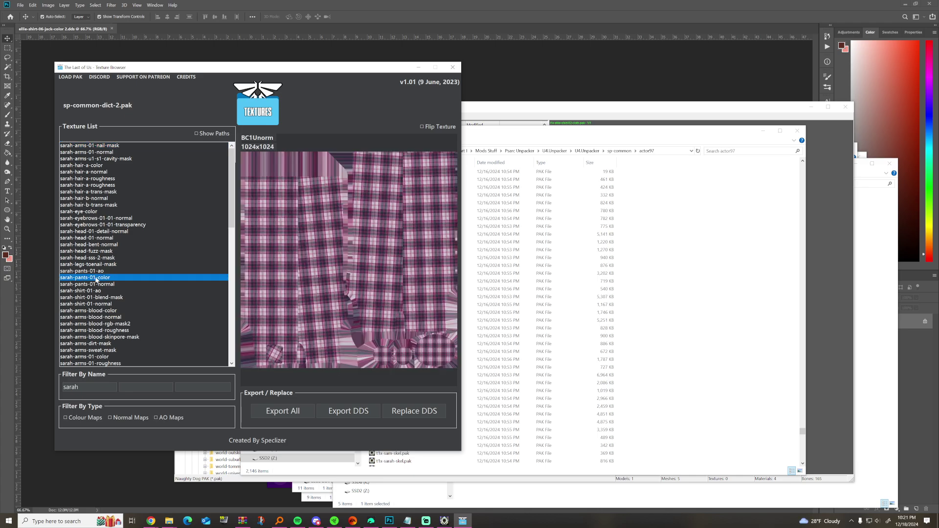
{"action": "scroll", "coordinate": [116, 341], "scroll_direction": "down", "scroll_amount": 8}
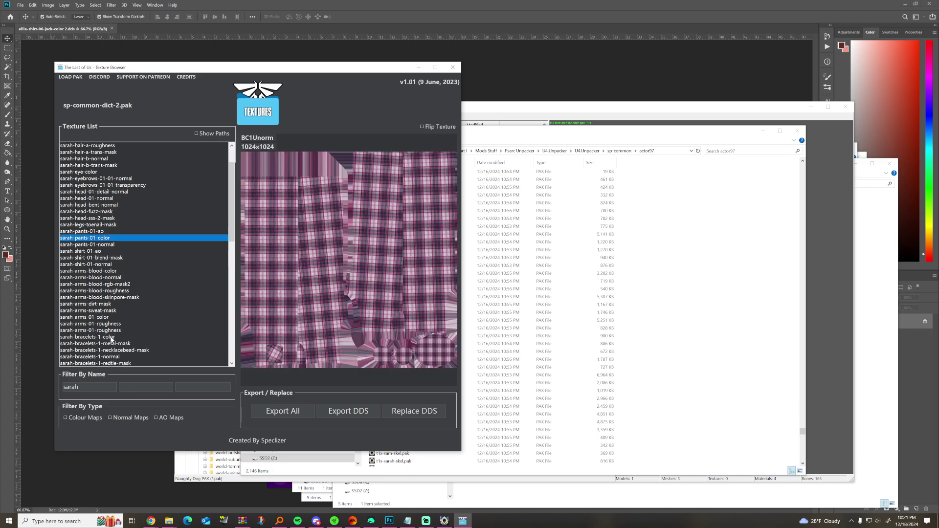
{"action": "left_click", "coordinate": [88, 264]}
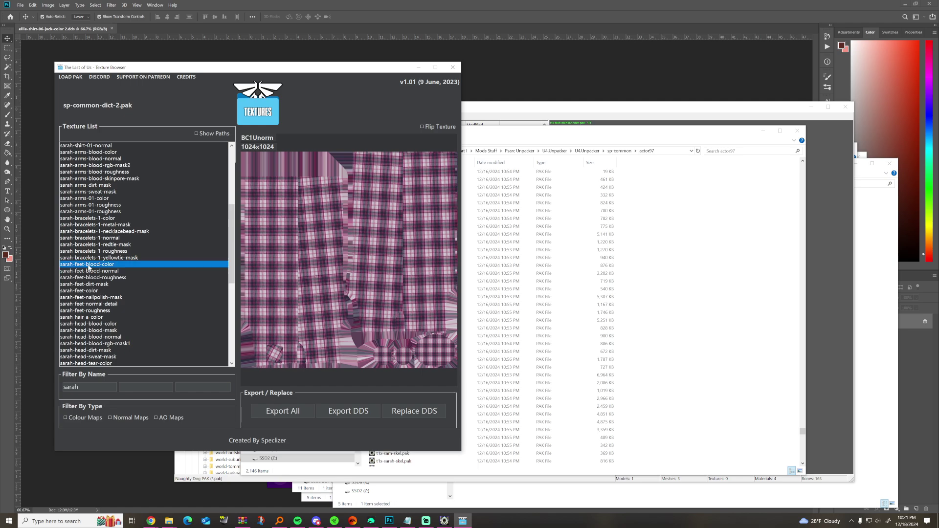
{"action": "scroll", "coordinate": [103, 267], "scroll_direction": "down", "scroll_amount": 2}
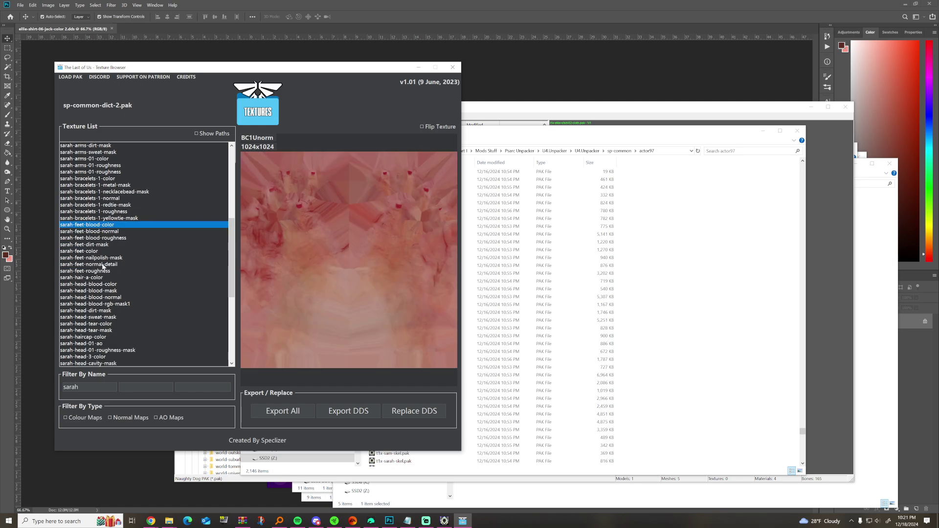
{"action": "left_click", "coordinate": [92, 252]}
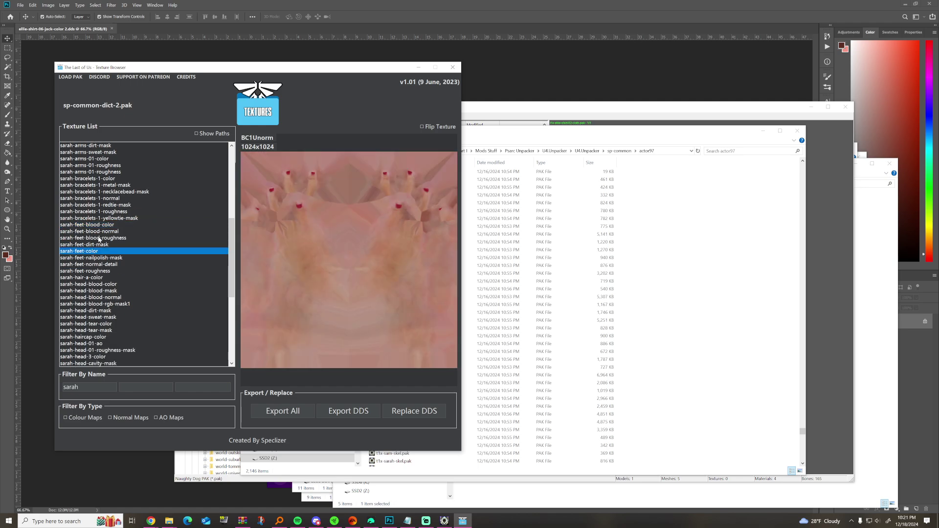
{"action": "left_click", "coordinate": [96, 285]}
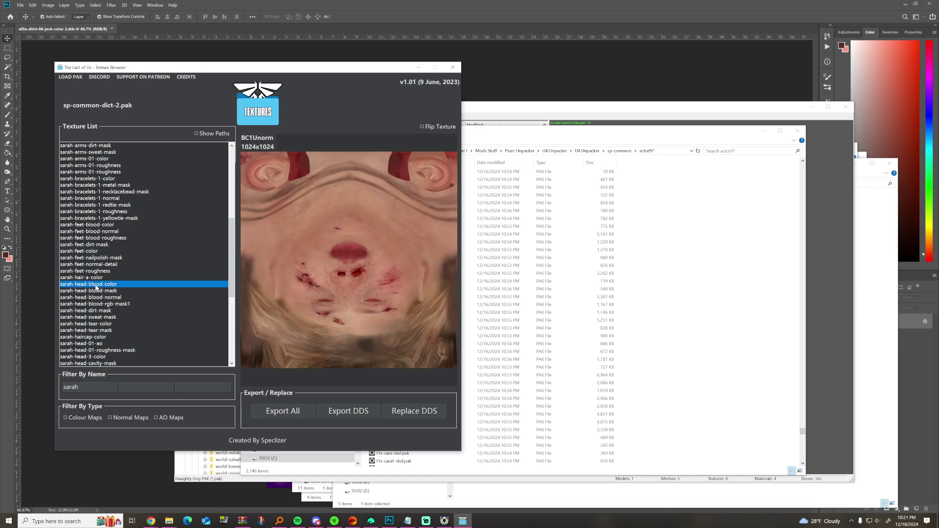
{"action": "scroll", "coordinate": [108, 338], "scroll_direction": "down", "scroll_amount": 5}
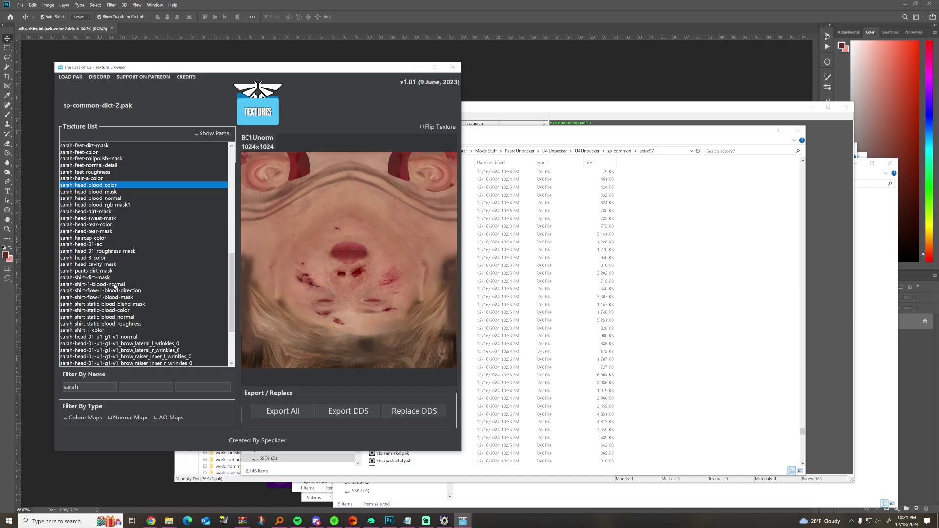
{"action": "left_click", "coordinate": [96, 332]}
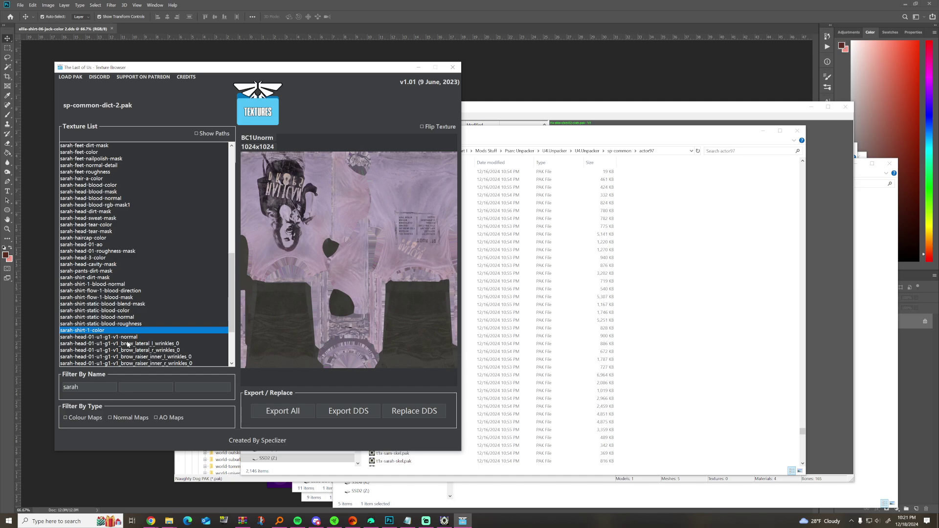
{"action": "scroll", "coordinate": [127, 316], "scroll_direction": "down", "scroll_amount": 2}
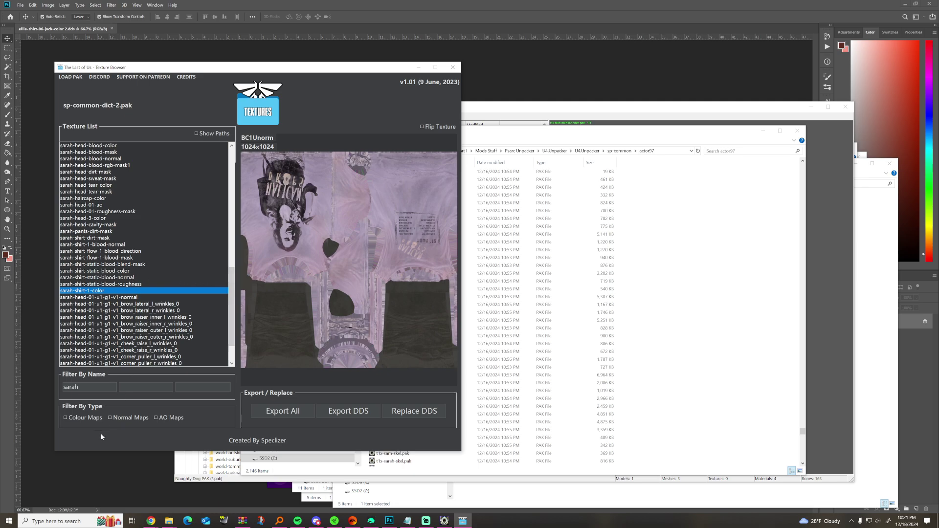
- Add a 'blen' name filter and export the sarah shirt blend mask as DDS
{"action": "double_click", "coordinate": [91, 388]}
{"action": "left_click", "coordinate": [191, 386]}
{"action": "type", "text": "blen"}
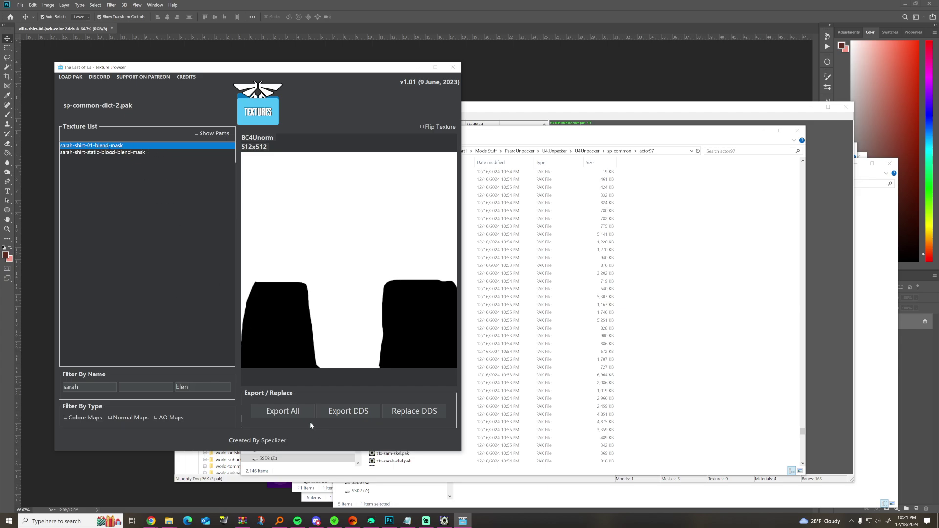
{"action": "left_click", "coordinate": [353, 414]}
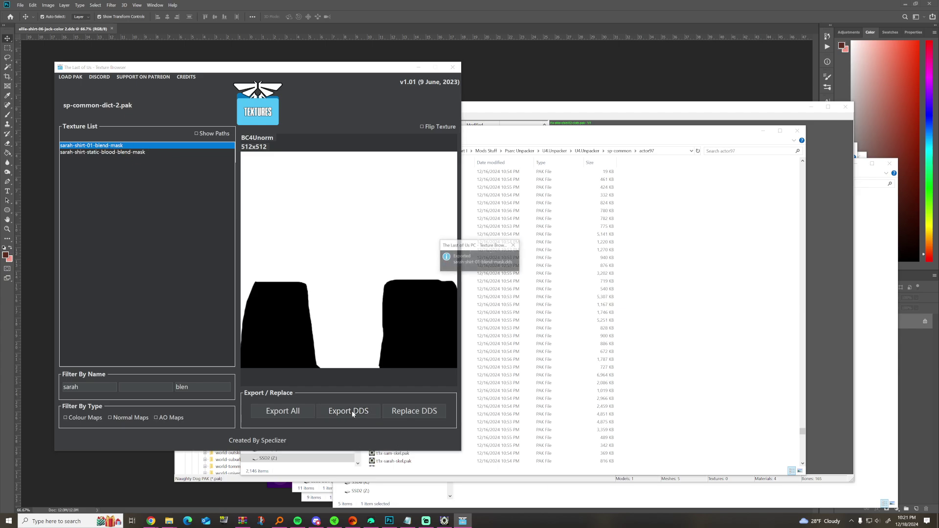
{"action": "left_click", "coordinate": [513, 246]}
- Change the filter to 'co' and export sarah-shirt-1-color as DDS, then show the Texture Browser folder
{"action": "left_click_drag", "start_coordinate": [190, 387], "coordinate": [171, 386]}
{"action": "key", "text": "BackSpace"}
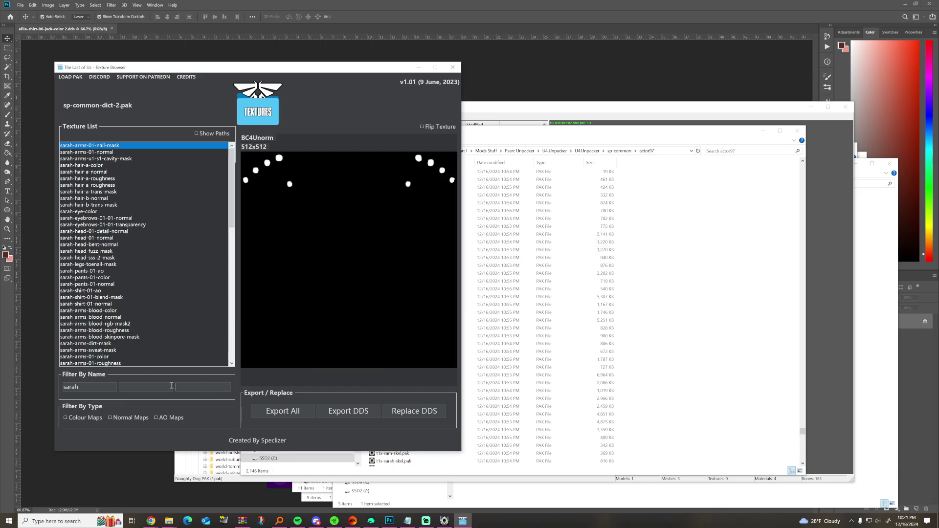
{"action": "type", "text": "c"}
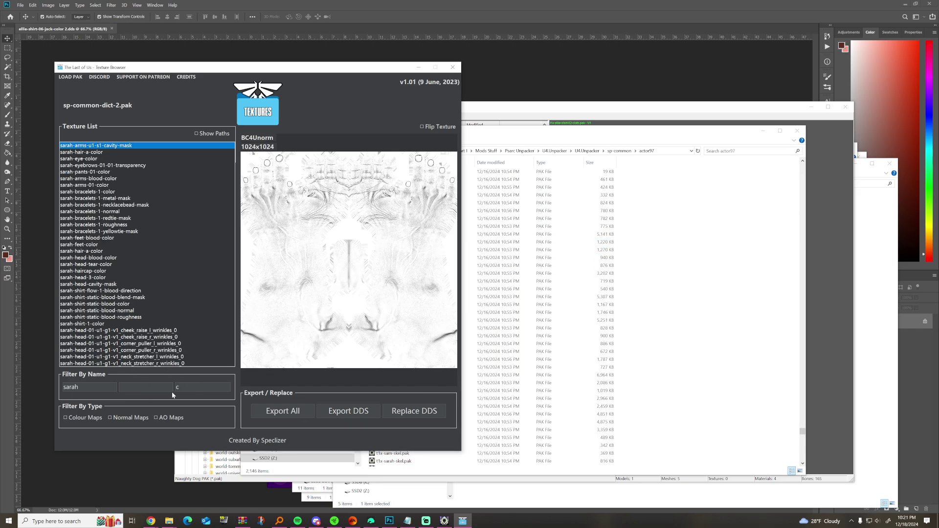
{"action": "type", "text": "o"}
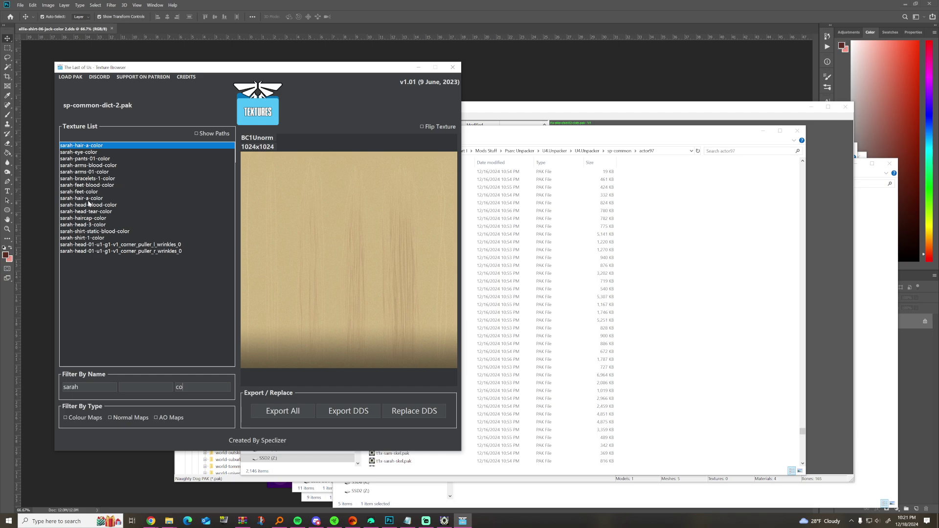
{"action": "left_click", "coordinate": [96, 239]}
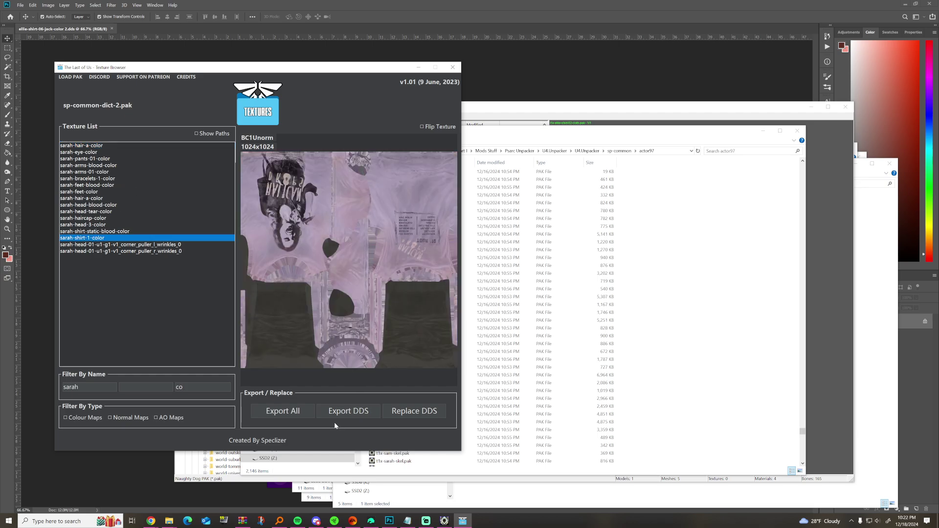
{"action": "left_click", "coordinate": [344, 413]}
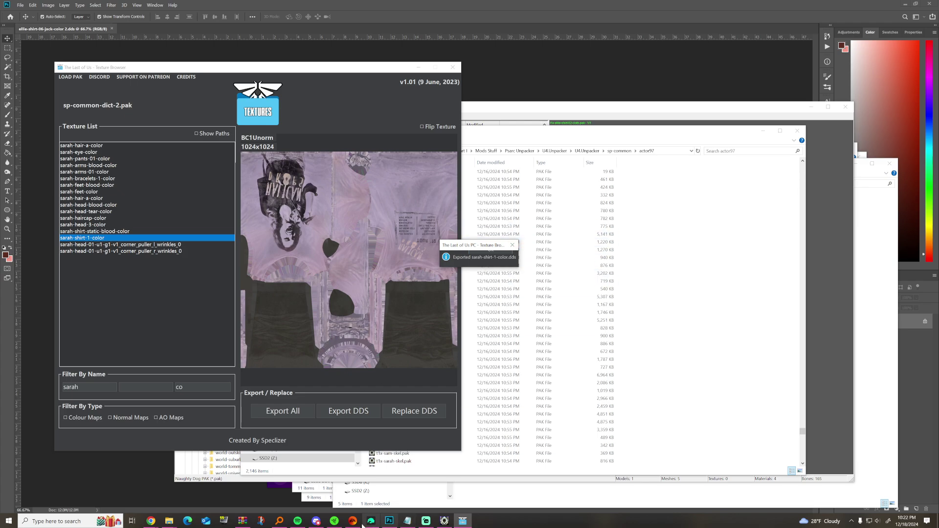
{"action": "left_click", "coordinate": [511, 248]}
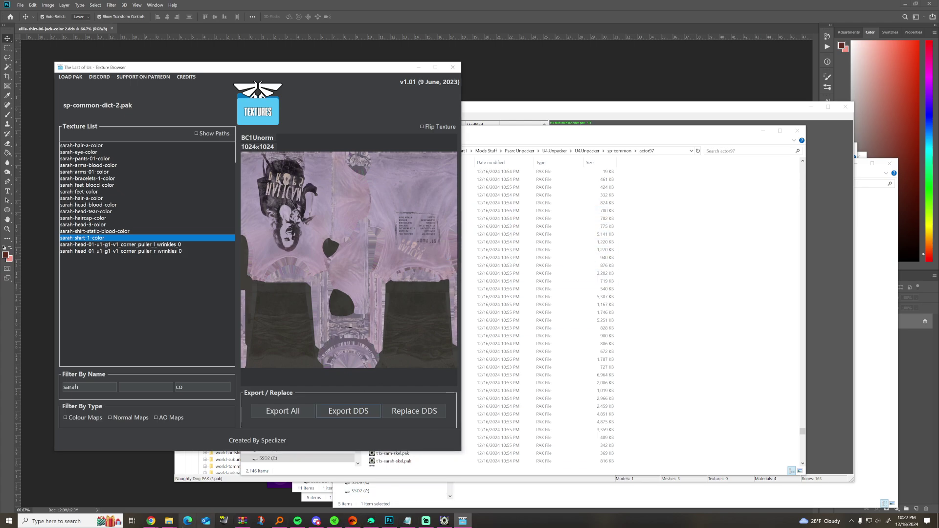
{"action": "mouse_move", "coordinate": [170, 520]}
{"action": "left_click", "coordinate": [293, 497]}
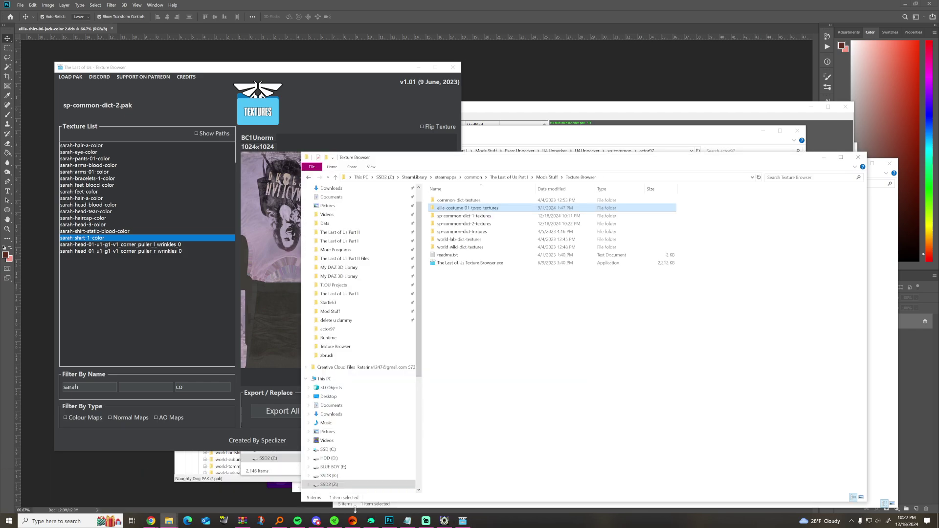
- Open sp-common-dict-2-textures to check the two exported sarah DDS files, then return to Photoshop
{"action": "double_click", "coordinate": [464, 223]}
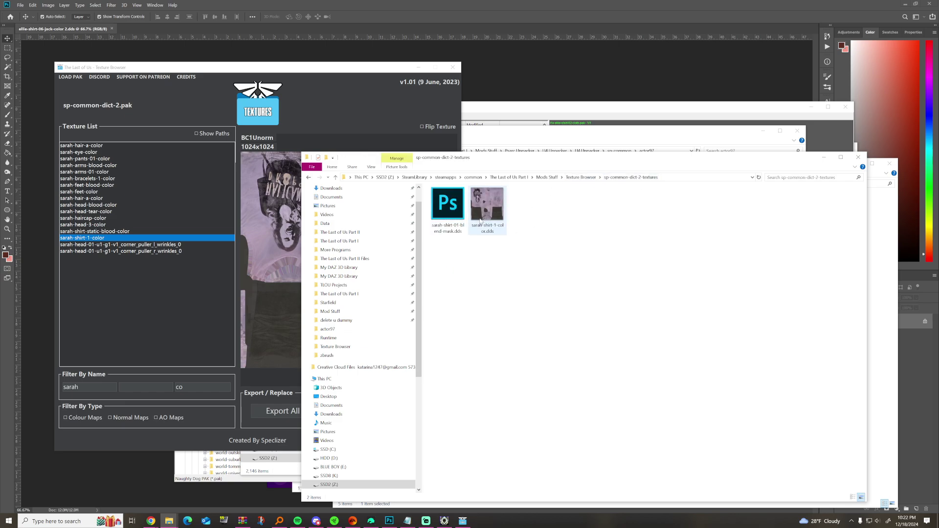
{"action": "left_click_drag", "start_coordinate": [544, 161], "coordinate": [501, 159]}
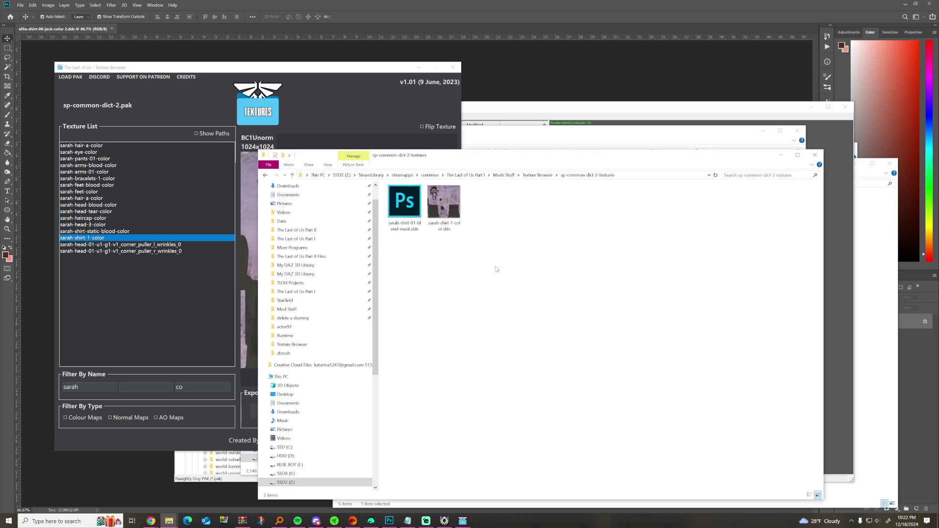
{"action": "left_click", "coordinate": [397, 18]}
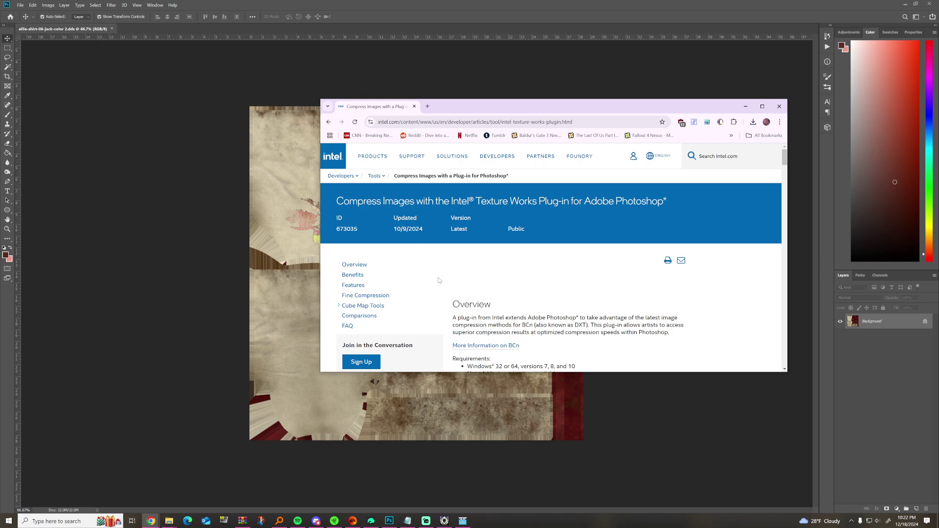
- Scroll through the Intel Texture Works plug-in page, then move Chrome aside to reveal Photoshop
{"action": "scroll", "coordinate": [431, 272], "scroll_direction": "down", "scroll_amount": 3}
{"action": "scroll", "coordinate": [512, 235], "scroll_direction": "up", "scroll_amount": 3}
{"action": "scroll", "coordinate": [558, 317], "scroll_direction": "down", "scroll_amount": 6}
{"action": "scroll", "coordinate": [436, 308], "scroll_direction": "down", "scroll_amount": 2}
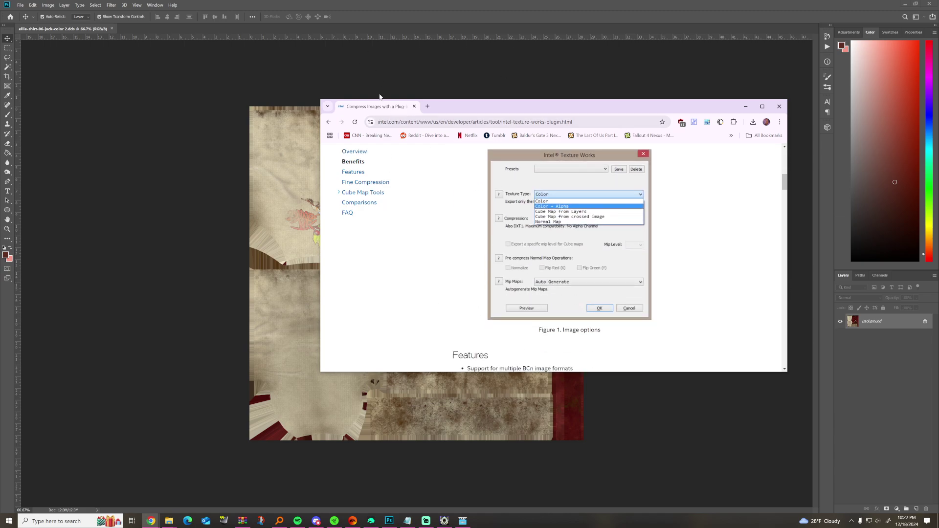
{"action": "left_click_drag", "start_coordinate": [376, 112], "coordinate": [430, 150]}
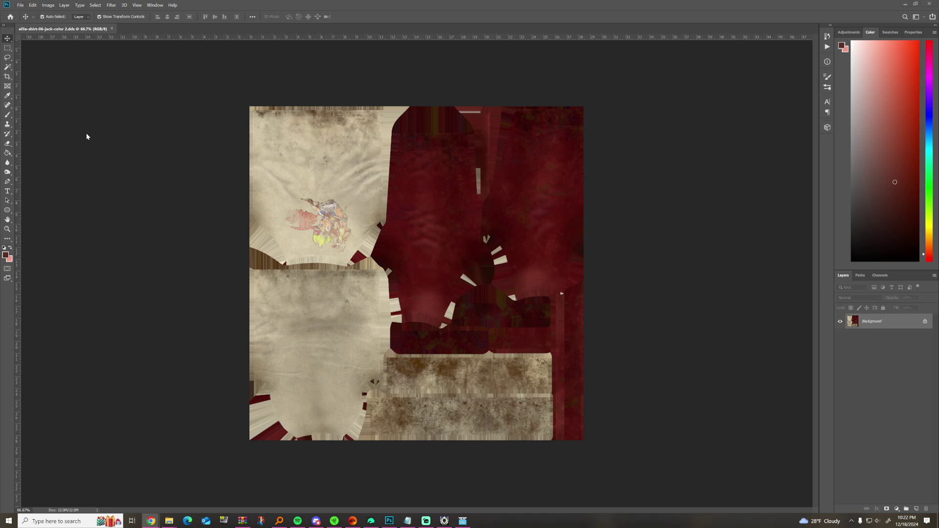
- Copy the sp-common-dict-2-textures folder path from its Explorer window
{"action": "mouse_move", "coordinate": [168, 521]}
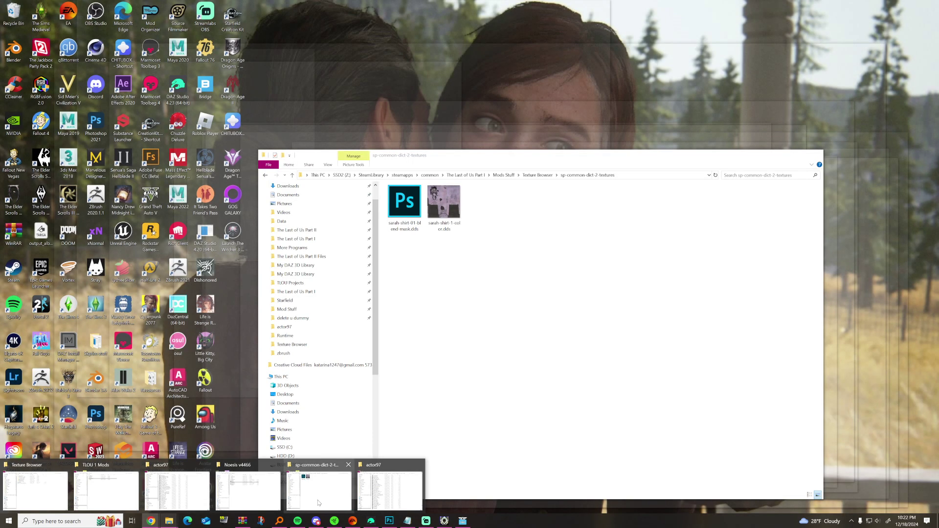
{"action": "left_click", "coordinate": [318, 503]}
{"action": "left_click", "coordinate": [630, 174]}
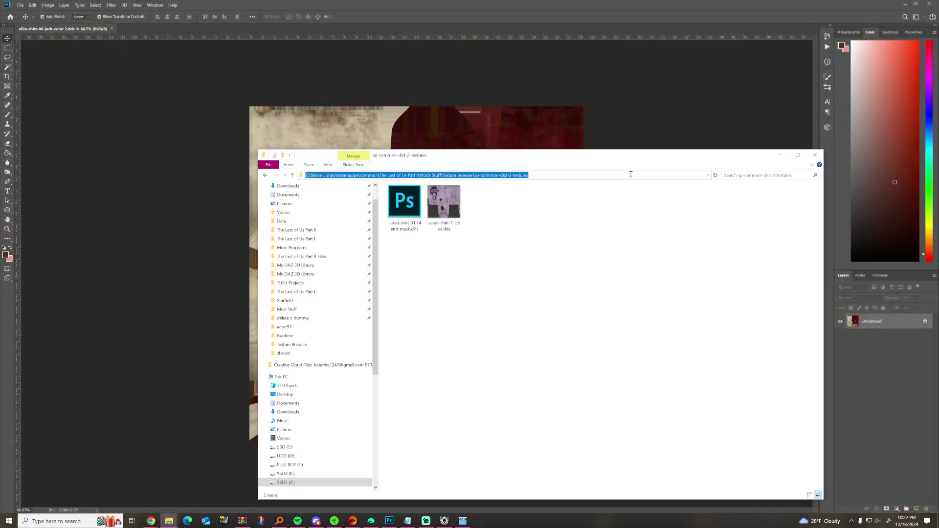
{"action": "left_click", "coordinate": [20, 5]}
{"action": "key", "text": "Escape"}
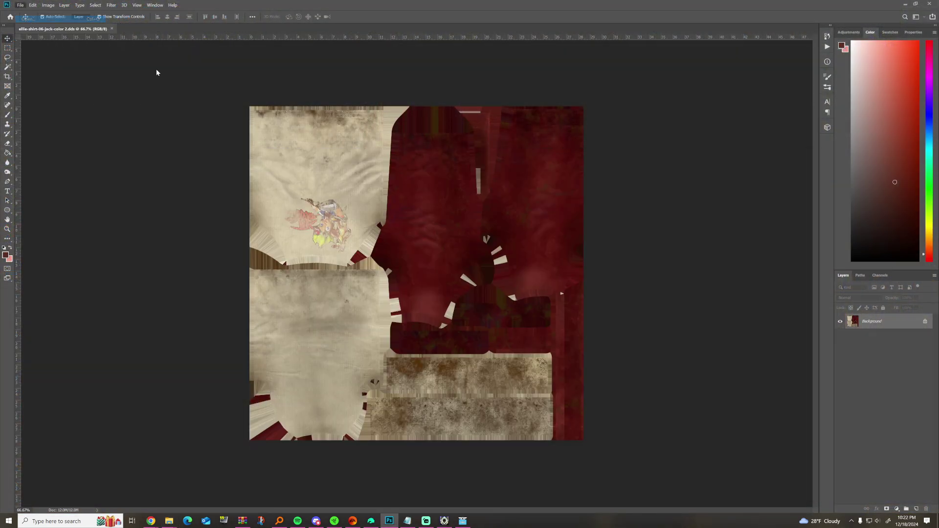
- Open sarah-shirt-1-color.dds and sarah-shirt-01-blend-mask.dds together from the pasted folder path
{"action": "key", "text": "ctrl+o"}
{"action": "left_click", "coordinate": [557, 116]}
{"action": "type", "text": "Z:\\SteamLibrary\\steamapps\\common\\The Last of Us Part II\\Mods Stuff\\Texture Browser\\sp-common-dict-2-textures"}
{"action": "key", "text": "Return"}
{"action": "left_click", "coordinate": [327, 155]}
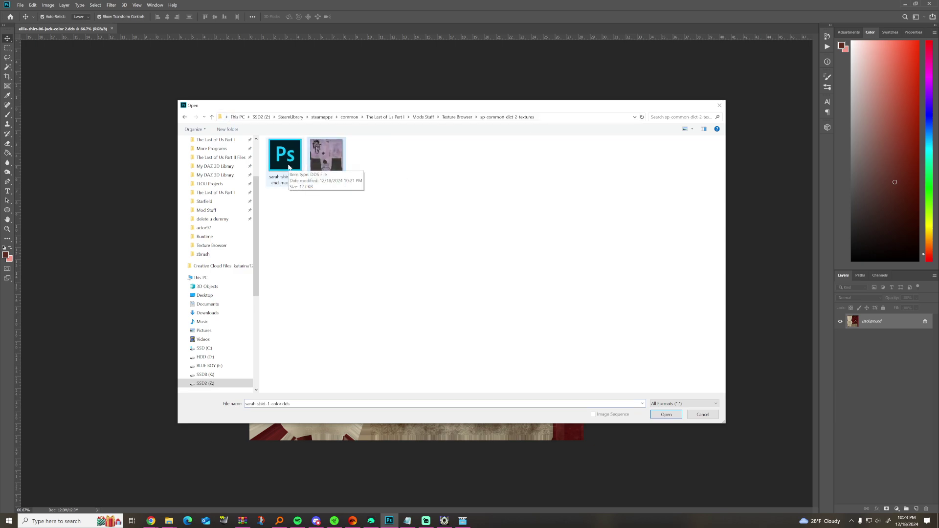
{"action": "left_click", "coordinate": [288, 167], "text": "ctrl"}
{"action": "left_click", "coordinate": [665, 415]}
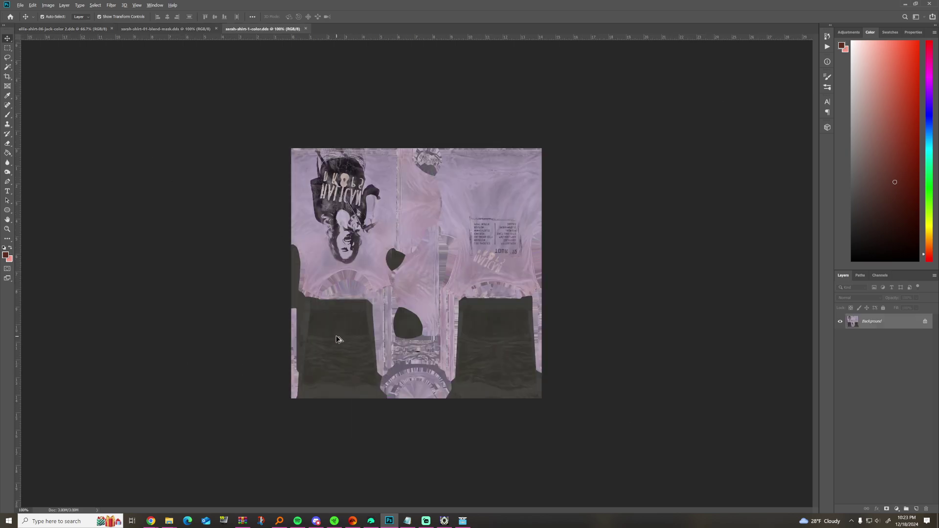
{"action": "scroll", "coordinate": [335, 336], "scroll_direction": "up", "scroll_amount": 4}
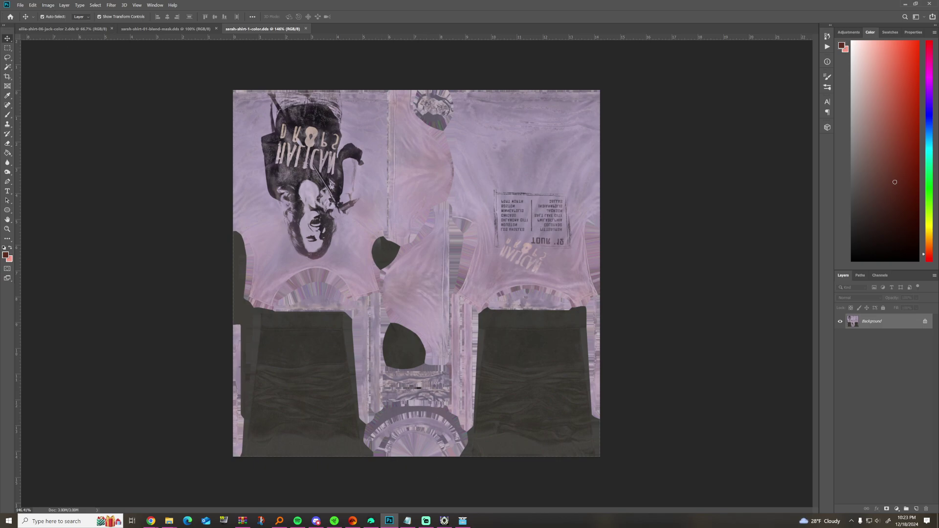
{"action": "key", "text": "alt+Tab"}
- Look through the Image rotation options without applying any
{"action": "left_click", "coordinate": [32, 5]}
{"action": "left_click", "coordinate": [48, 5]}
{"action": "left_click", "coordinate": [46, 7]}
{"action": "left_click", "coordinate": [47, 6]}
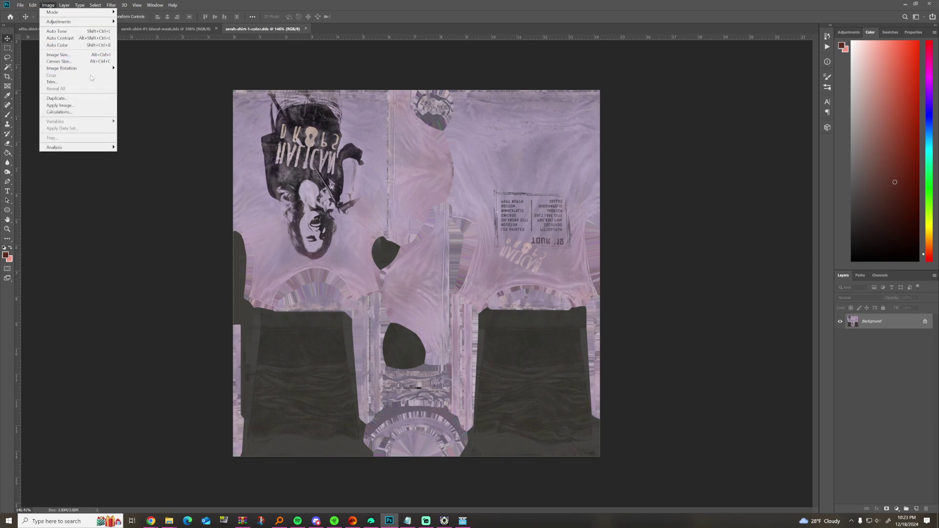
{"action": "mouse_move", "coordinate": [94, 73]}
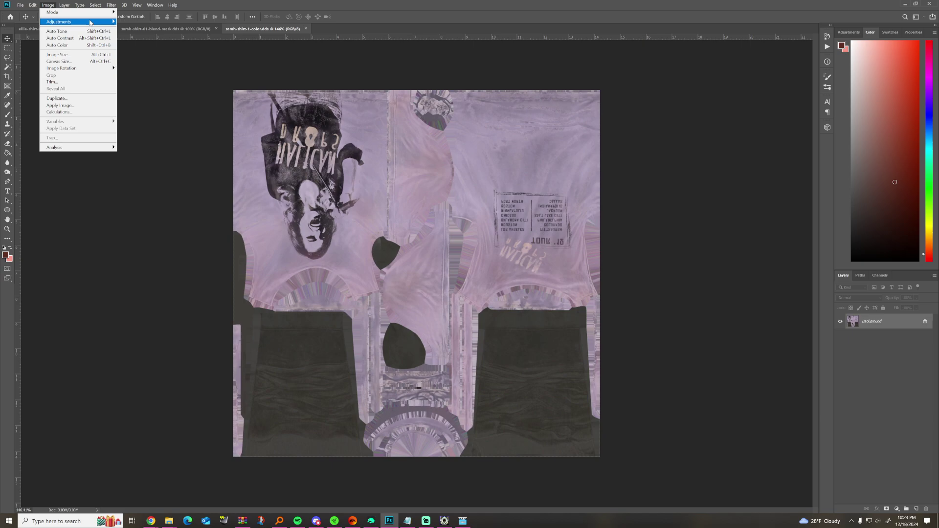
{"action": "mouse_move", "coordinate": [64, 5]}
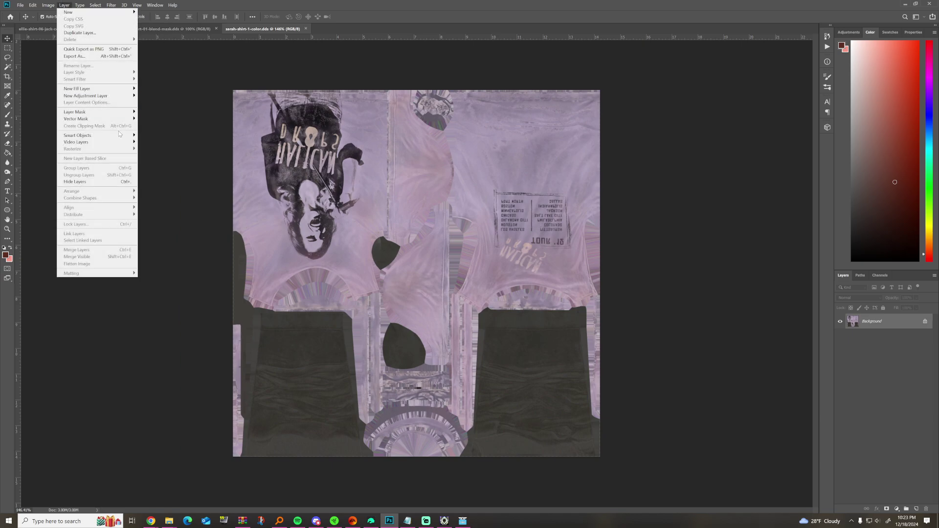
{"action": "mouse_move", "coordinate": [33, 5]}
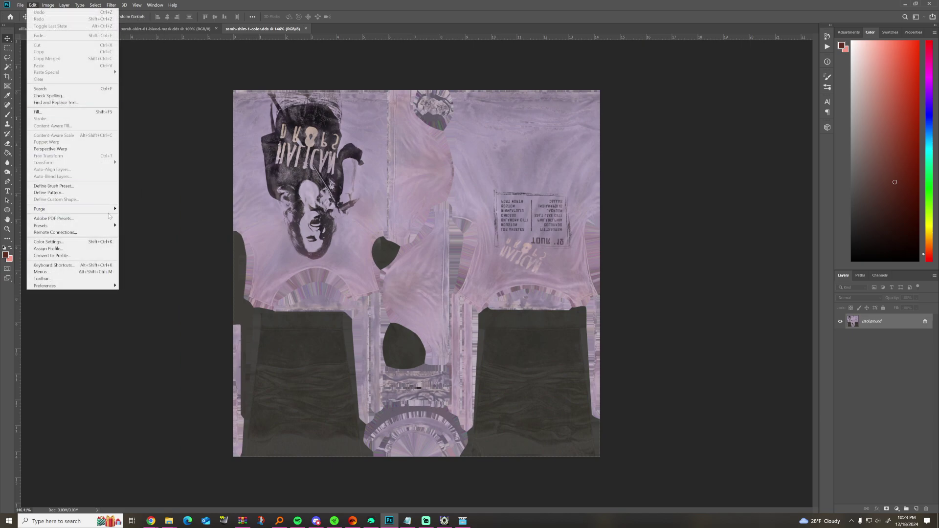
{"action": "left_click", "coordinate": [925, 322]}
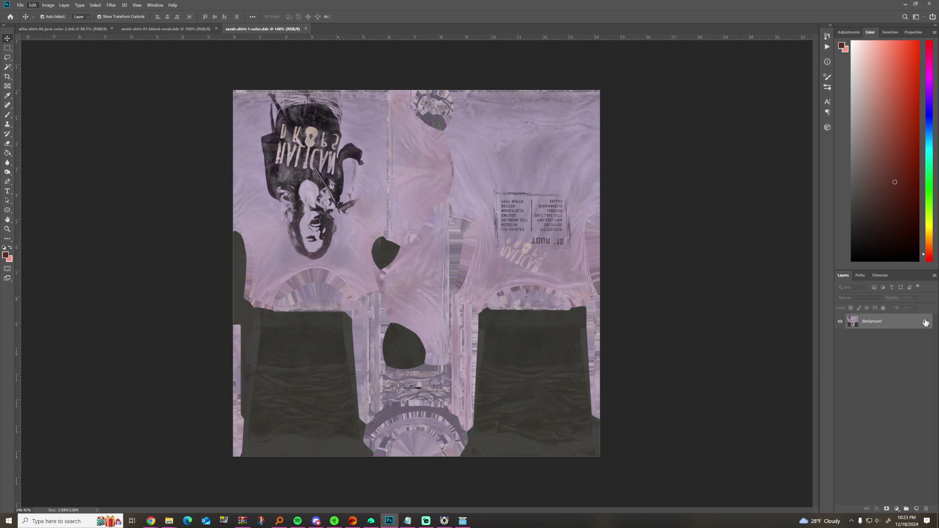
- Unlock the Background into an editable layer, flip it vertically, and paste in the frog image
{"action": "left_click", "coordinate": [32, 6]}
{"action": "mouse_move", "coordinate": [115, 163]}
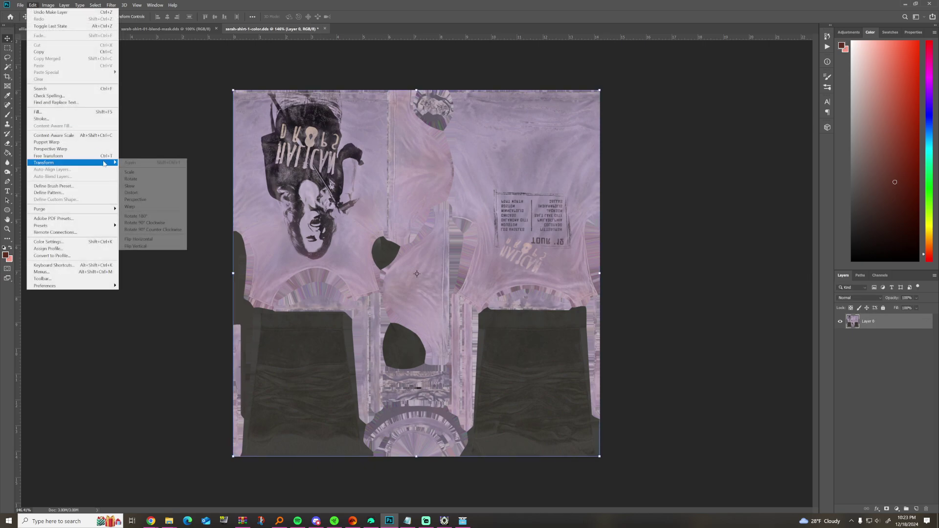
{"action": "left_click", "coordinate": [145, 247]}
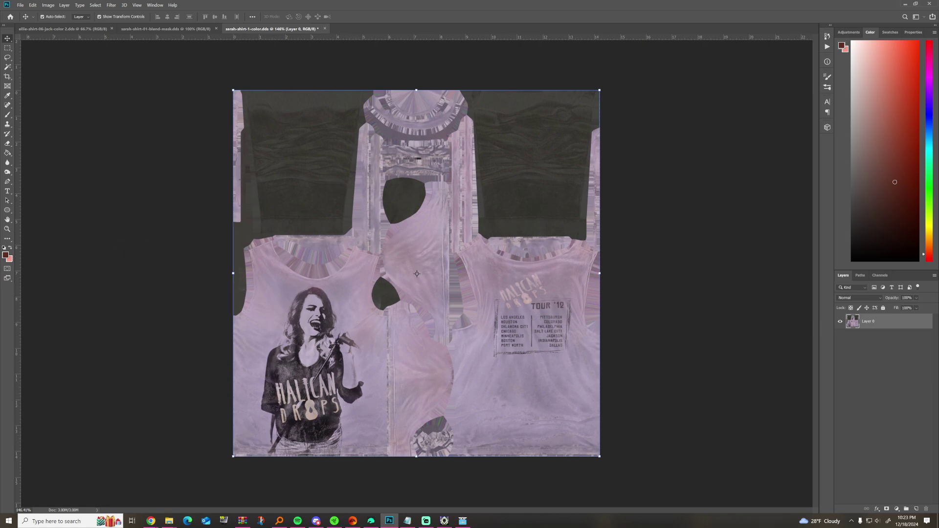
{"action": "key", "text": "alt+Tab"}
{"action": "key", "text": "alt+Tab"}
{"action": "key", "text": "ctrl+v"}
- Shrink the frog to about a quarter size and place it over the singer's face
{"action": "left_click_drag", "start_coordinate": [590, 119], "coordinate": [342, 340]}
{"action": "left_click_drag", "start_coordinate": [292, 392], "coordinate": [312, 351]}
{"action": "left_click", "coordinate": [881, 337]}
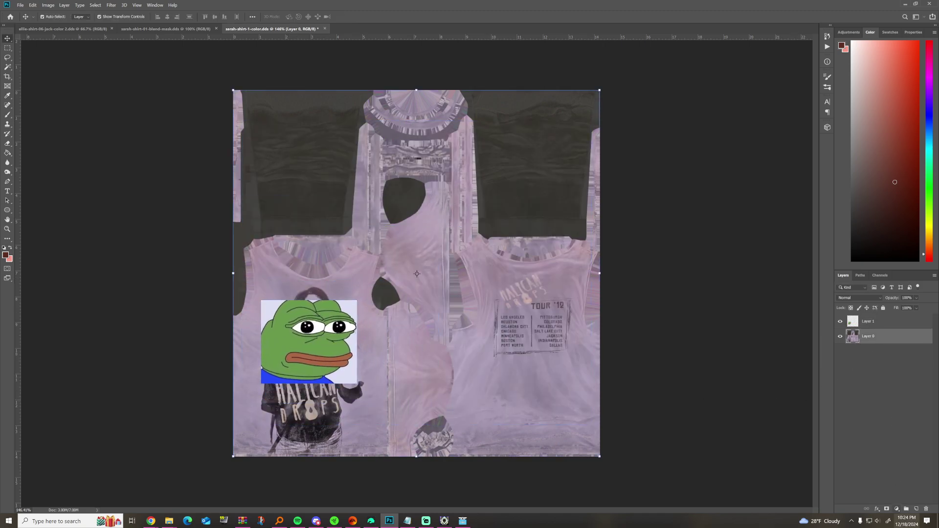
- Add a new layer filled with grey and set its blend mode to Multiply
{"action": "left_click", "coordinate": [916, 509]}
{"action": "left_click_drag", "start_coordinate": [898, 227], "coordinate": [812, 184]}
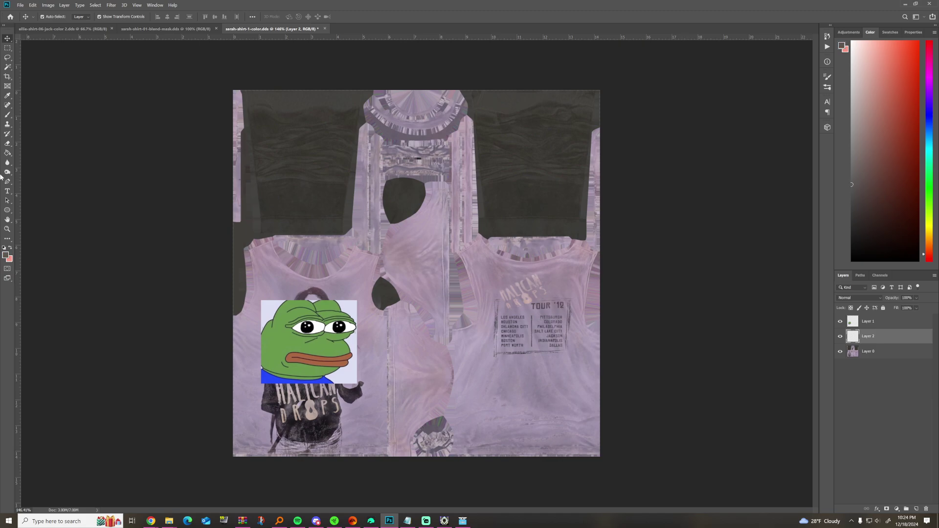
{"action": "left_click", "coordinate": [7, 152]}
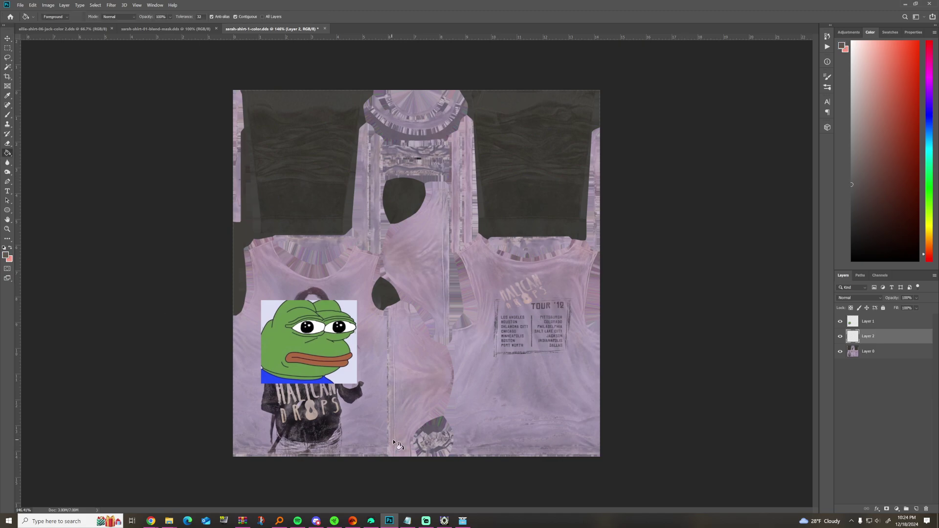
{"action": "left_click", "coordinate": [527, 394]}
{"action": "left_click", "coordinate": [859, 298]}
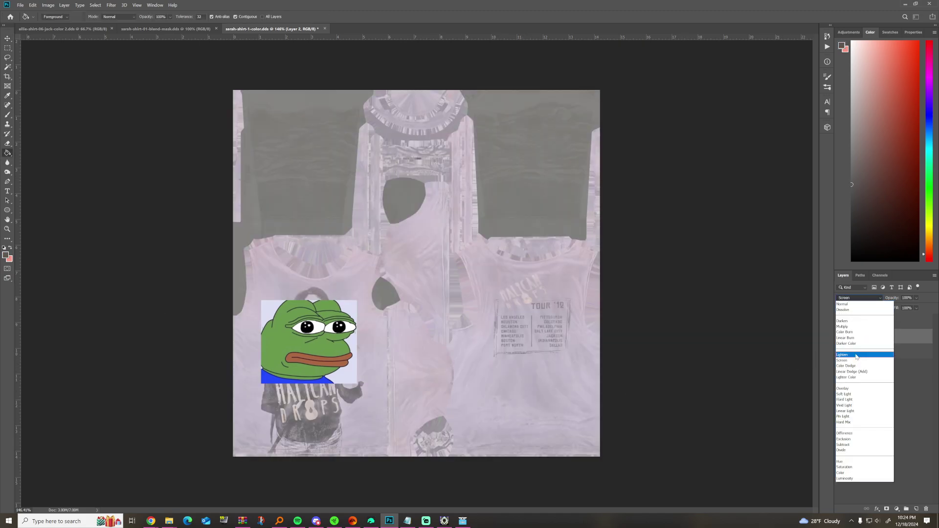
{"action": "left_click", "coordinate": [847, 327]}
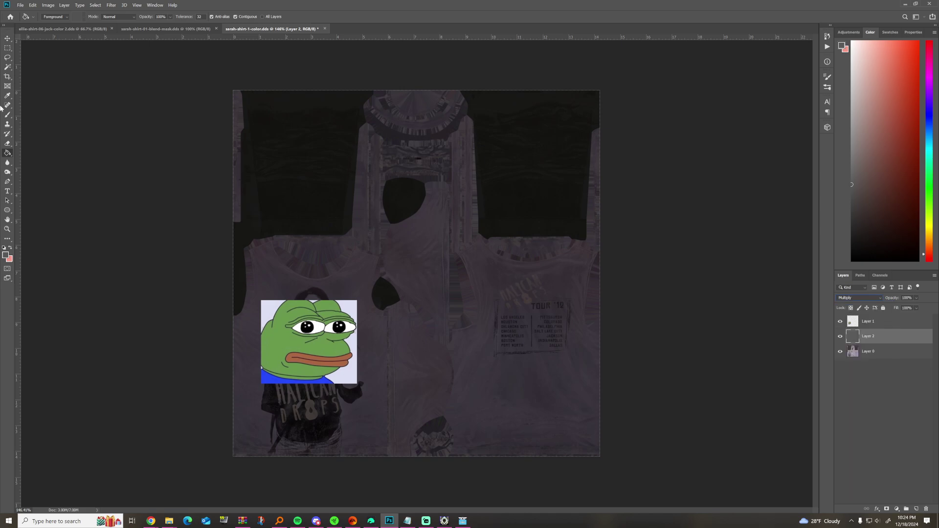
- Select the frog layer and scale it down further with Free Transform
{"action": "left_click", "coordinate": [7, 39]}
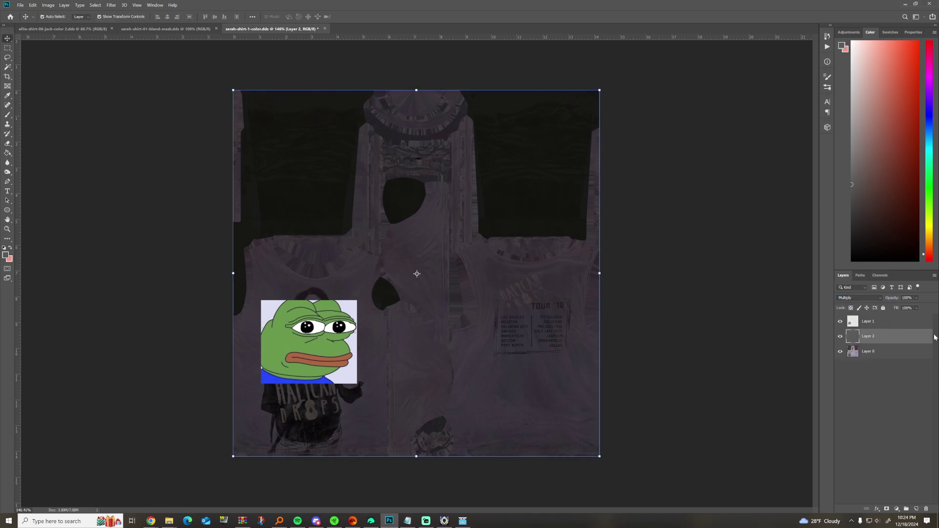
{"action": "left_click", "coordinate": [910, 326]}
{"action": "key", "text": "ctrl+t"}
{"action": "left_click_drag", "start_coordinate": [262, 384], "coordinate": [301, 330]}
- Zoom in, commit the frog's resize, and draw a lasso around the frog's head
{"action": "scroll", "coordinate": [301, 330], "scroll_direction": "up", "scroll_amount": 3}
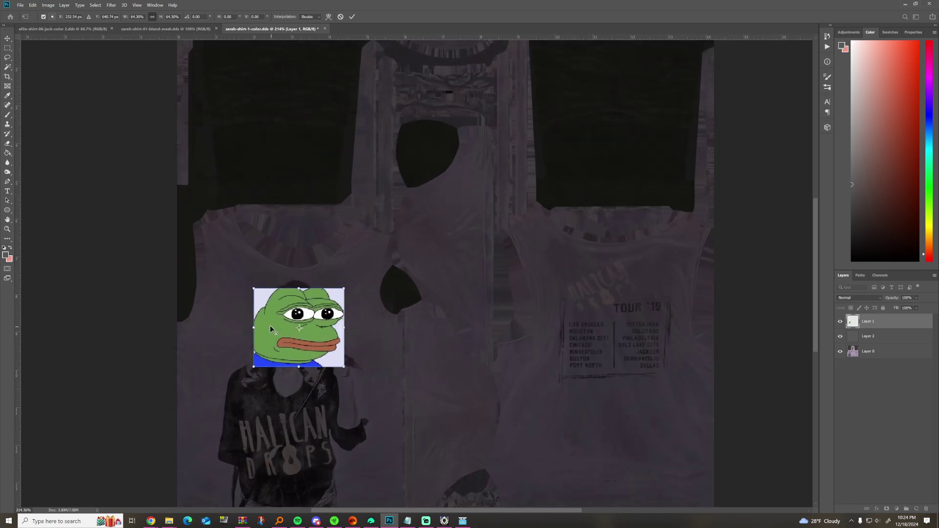
{"action": "scroll", "coordinate": [256, 345], "scroll_direction": "up", "scroll_amount": 1}
{"action": "left_click", "coordinate": [351, 17]}
{"action": "left_click", "coordinate": [7, 57]}
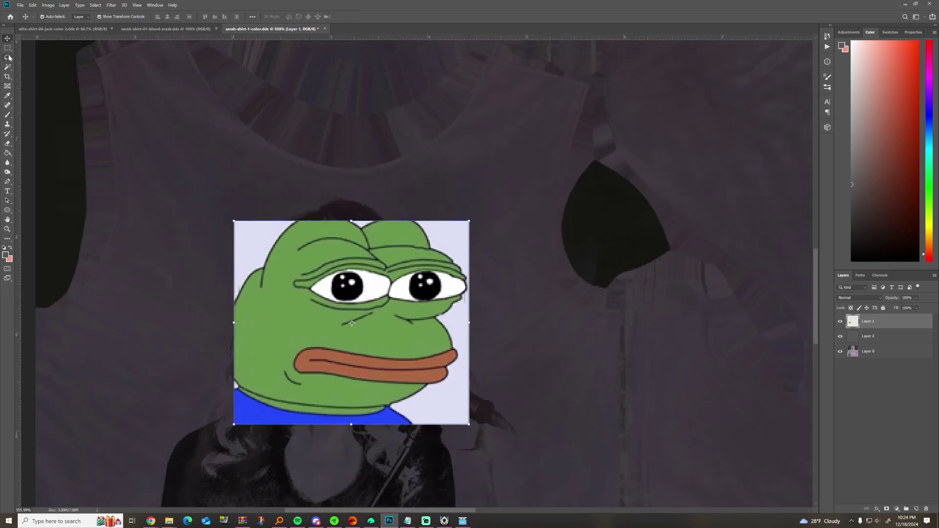
{"action": "mouse_move", "coordinate": [235, 314]}
{"action": "left_mouse_down"}
{"action": "mouse_move", "coordinate": [288, 242]}
{"action": "mouse_move", "coordinate": [336, 226]}
{"action": "mouse_move", "coordinate": [423, 229]}
{"action": "mouse_move", "coordinate": [464, 274]}
{"action": "mouse_move", "coordinate": [459, 304]}
{"action": "mouse_move", "coordinate": [433, 317]}
{"action": "mouse_move", "coordinate": [457, 354]}
{"action": "mouse_move", "coordinate": [447, 374]}
{"action": "mouse_move", "coordinate": [391, 408]}
{"action": "mouse_move", "coordinate": [414, 424]}
{"action": "mouse_move", "coordinate": [549, 339]}
{"action": "mouse_move", "coordinate": [376, 161]}
{"action": "mouse_move", "coordinate": [193, 269]}
{"action": "mouse_move", "coordinate": [210, 322]}
{"action": "left_mouse_up"}
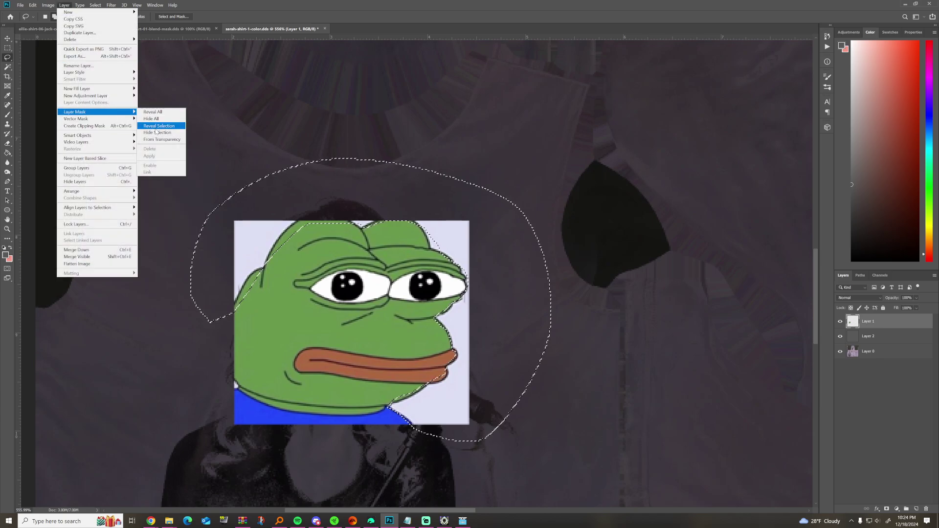
- Mask Layer 1 to the lasso selection and set a smaller eraser at 100% opacity
{"action": "left_click", "coordinate": [167, 129]}
{"action": "key", "text": "e"}
{"action": "key", "text": "bracketleft"}
{"action": "key", "text": "bracketleft"}
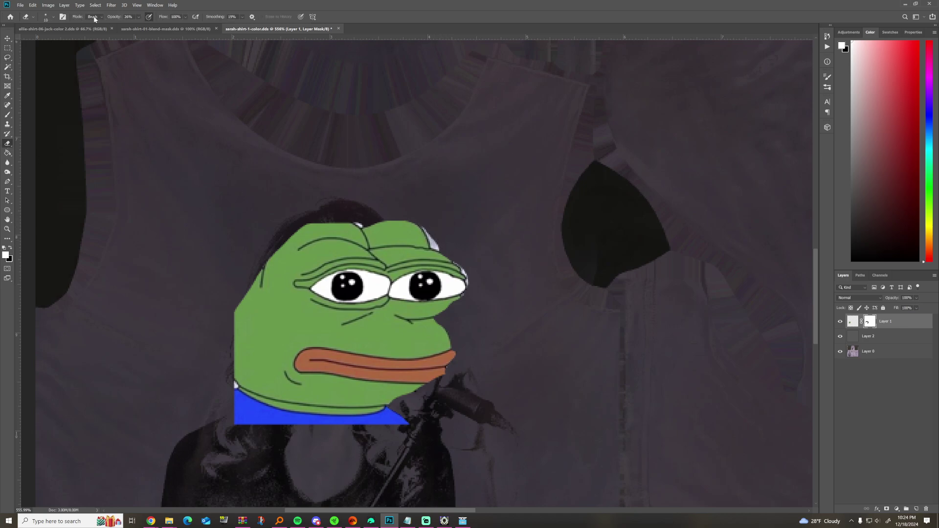
{"action": "left_click_drag", "start_coordinate": [139, 19], "coordinate": [172, 28]}
- Erase the frog's white fringe at the brow, head top and left edge, then switch to ellie-shirt-06-jack-color 2.dds
{"action": "mouse_move", "coordinate": [426, 219]}
{"action": "left_mouse_down"}
{"action": "mouse_move", "coordinate": [458, 270]}
{"action": "mouse_move", "coordinate": [465, 263]}
{"action": "mouse_move", "coordinate": [467, 308]}
{"action": "left_mouse_up"}
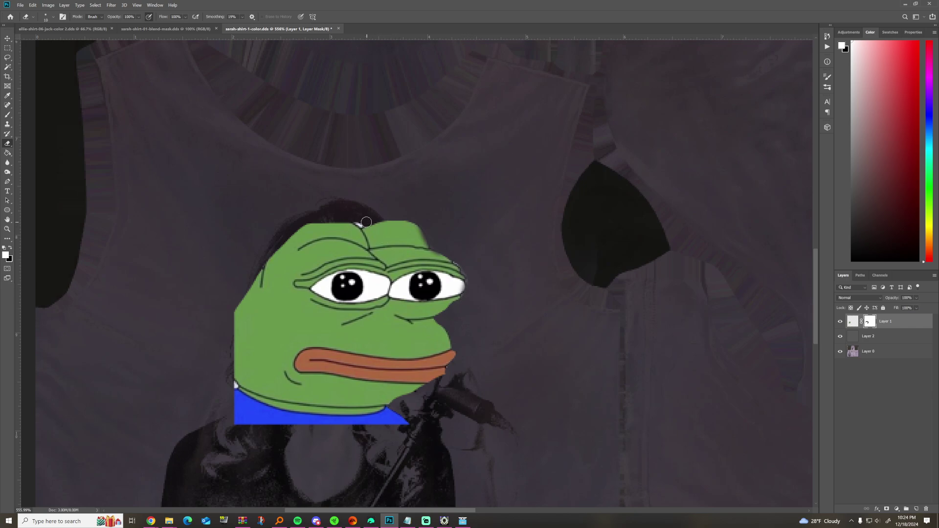
{"action": "left_click_drag", "start_coordinate": [364, 223], "coordinate": [350, 218]}
{"action": "left_click_drag", "start_coordinate": [234, 300], "coordinate": [234, 397]}
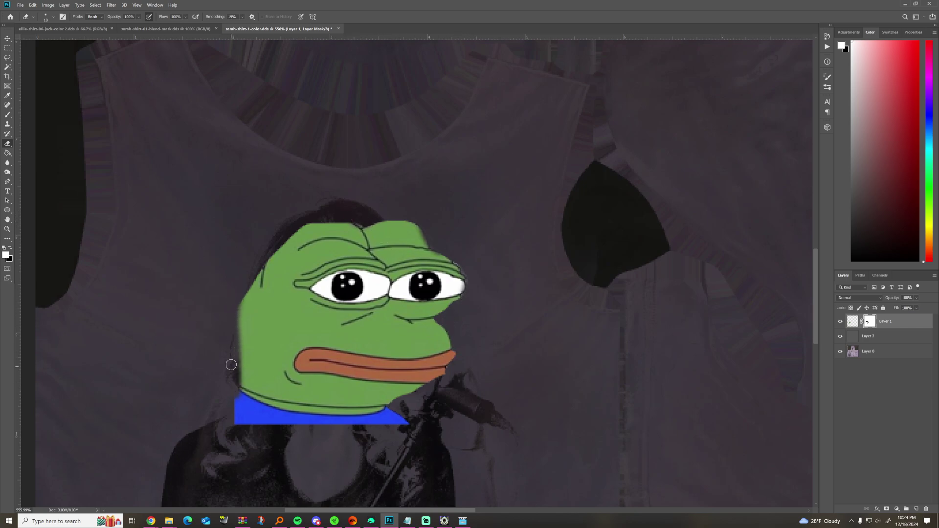
{"action": "scroll", "coordinate": [304, 318], "scroll_direction": "down", "scroll_amount": 5}
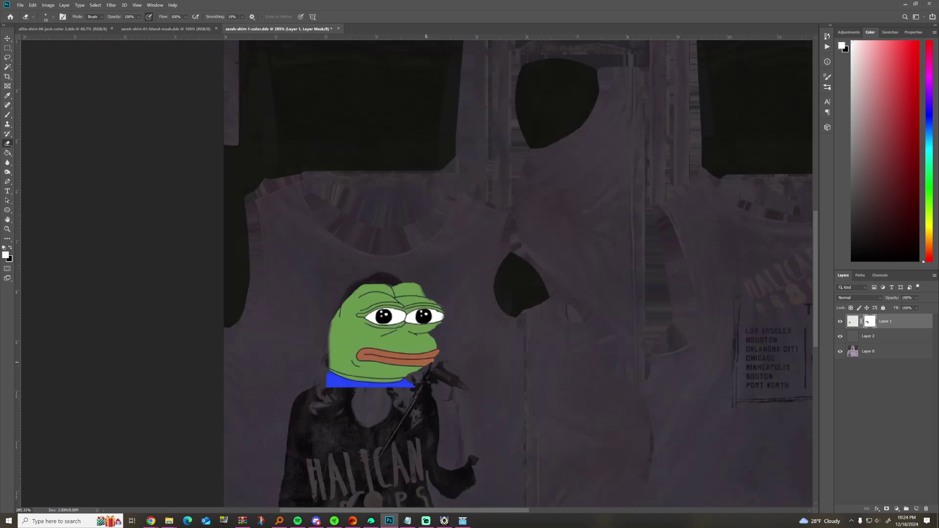
{"action": "left_click", "coordinate": [74, 29]}
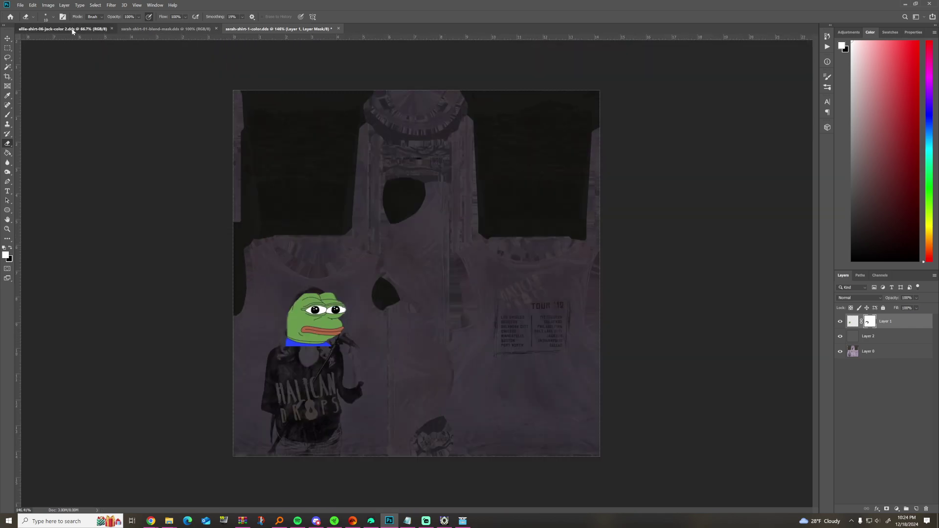
- Browse the sp-common-dict-1-textures and ellie-costume-01-torso-textures folders in the Open dialog
{"action": "left_click", "coordinate": [21, 6]}
{"action": "key", "text": "Escape"}
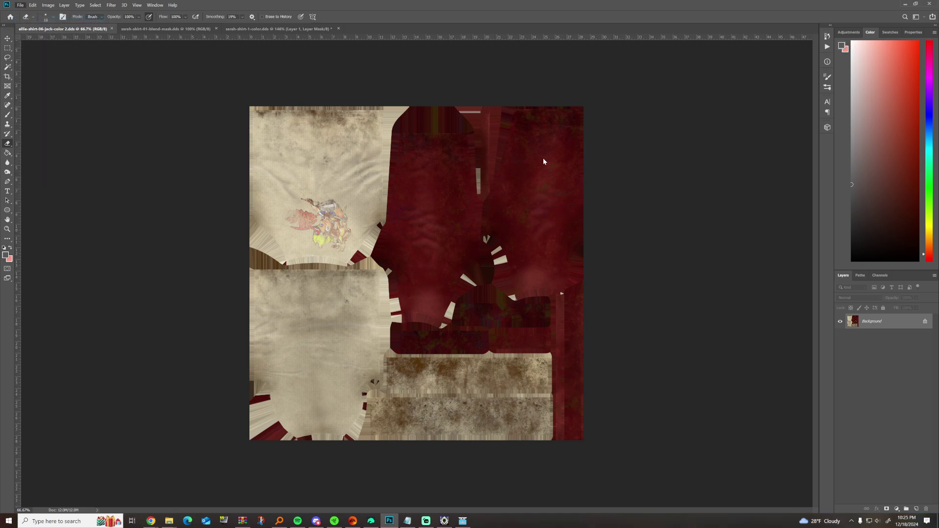
{"action": "key", "text": "ctrl+o"}
{"action": "left_click", "coordinate": [457, 118]}
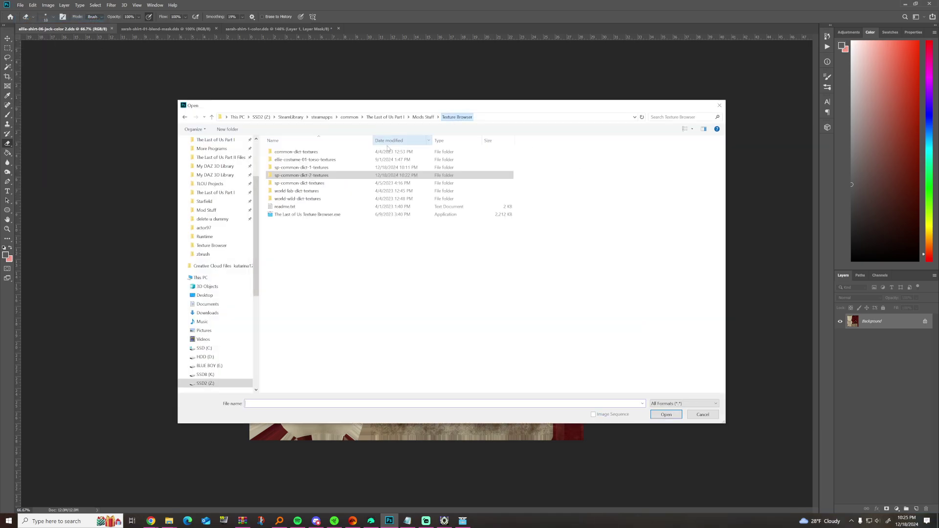
{"action": "double_click", "coordinate": [322, 170]}
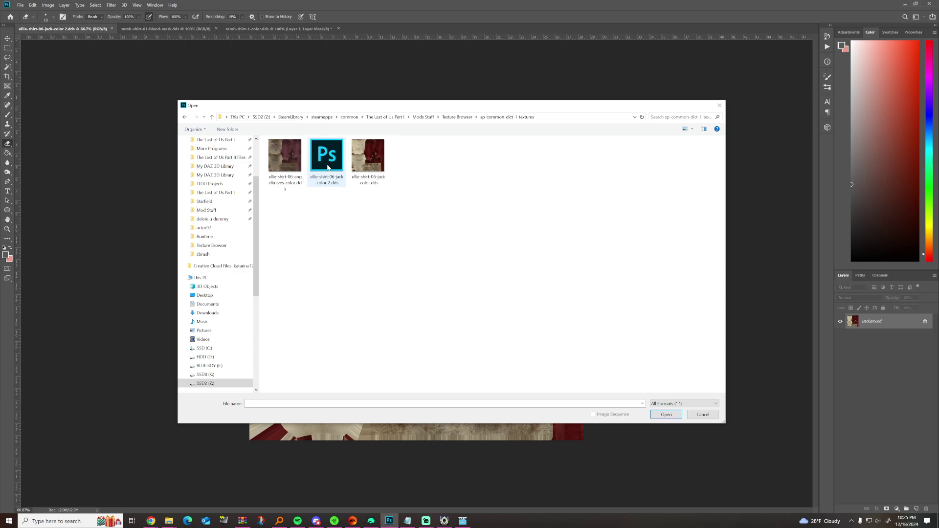
{"action": "left_click", "coordinate": [451, 117]}
{"action": "double_click", "coordinate": [308, 160]}
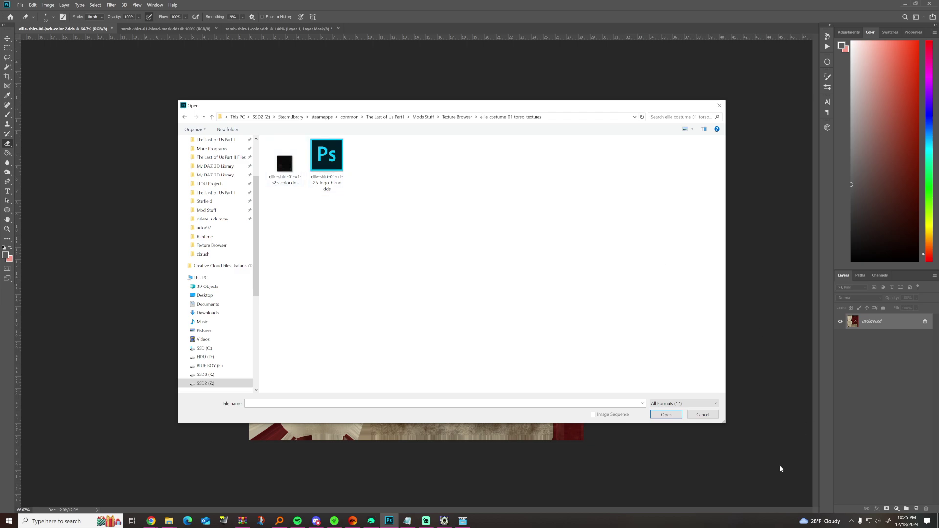
- Cancel without opening anything and go through the blend-mask to the sarah-shirt-1-color document
{"action": "left_click", "coordinate": [712, 417]}
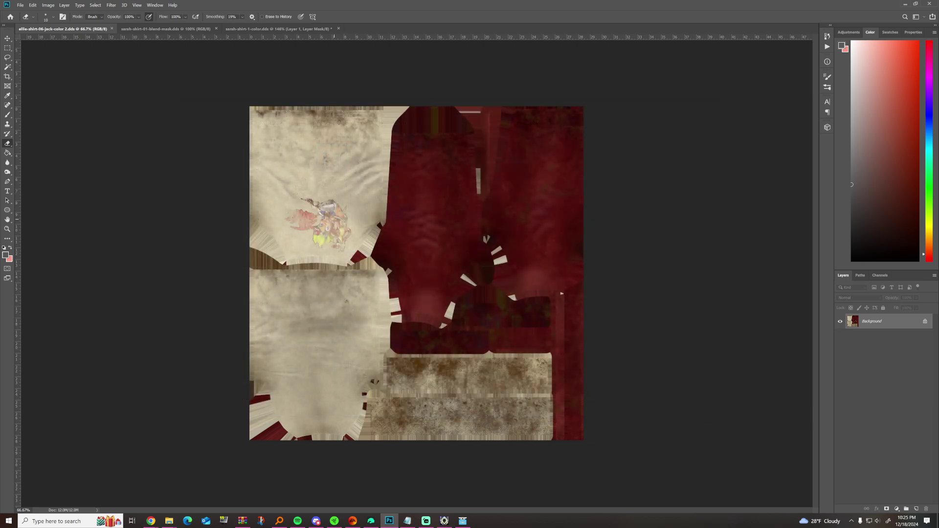
{"action": "left_click", "coordinate": [165, 29]}
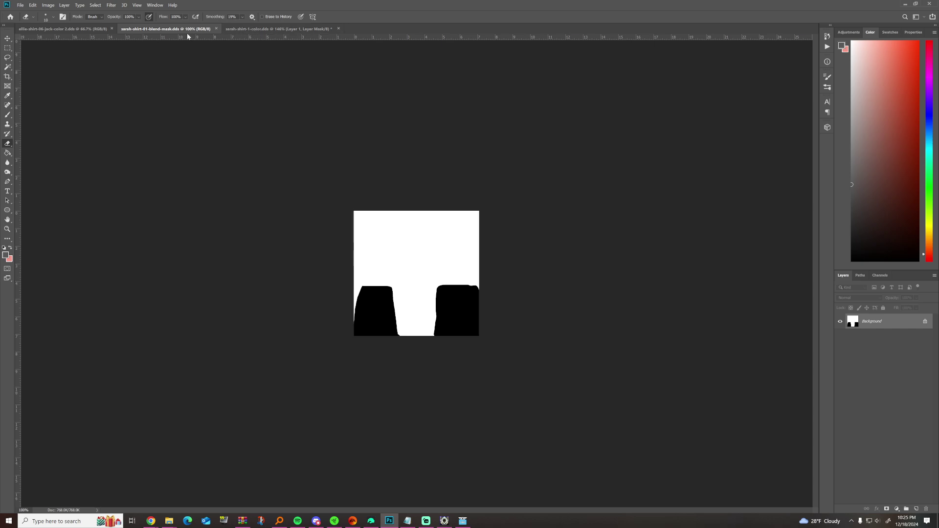
{"action": "left_click", "coordinate": [279, 28]}
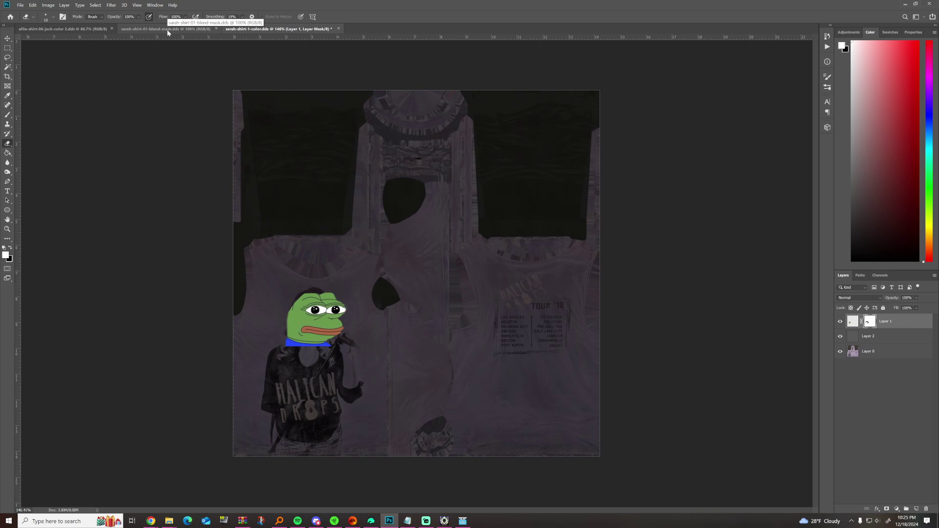
- In the Texture Browser, change the name filters to 'ell' and 'blen'
{"action": "left_click", "coordinate": [463, 521]}
{"action": "left_click_drag", "start_coordinate": [92, 390], "coordinate": [64, 386]}
{"action": "type", "text": "ellie"}
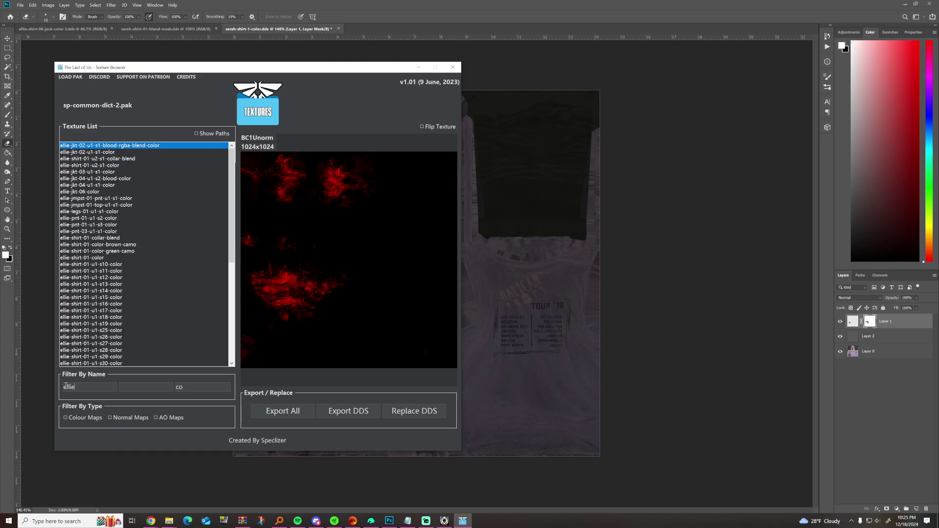
{"action": "left_click_drag", "start_coordinate": [196, 385], "coordinate": [174, 386]}
{"action": "type", "text": "blen"}
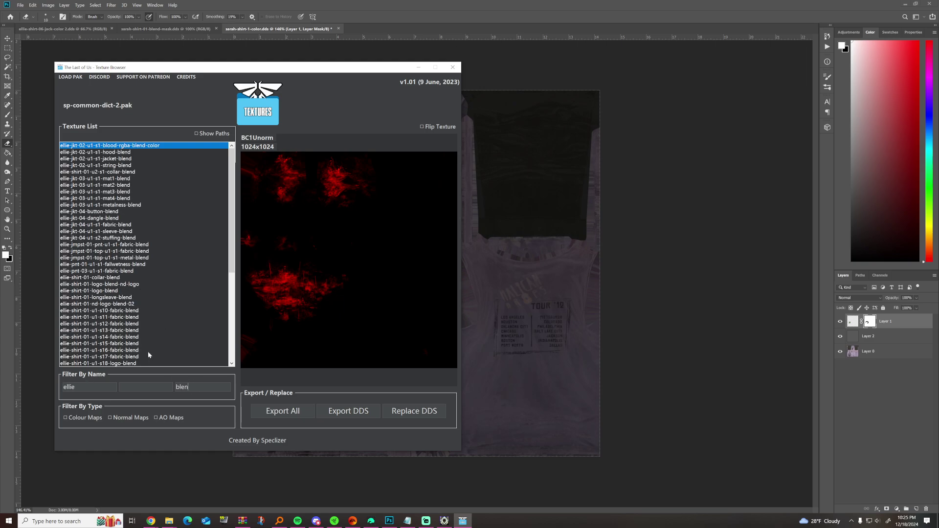
- Preview ellie-shirt-01-longsleave-blend and ellie-shirt-01-logo-blend-nd-logo, then go back to Photoshop
{"action": "left_click", "coordinate": [118, 299]}
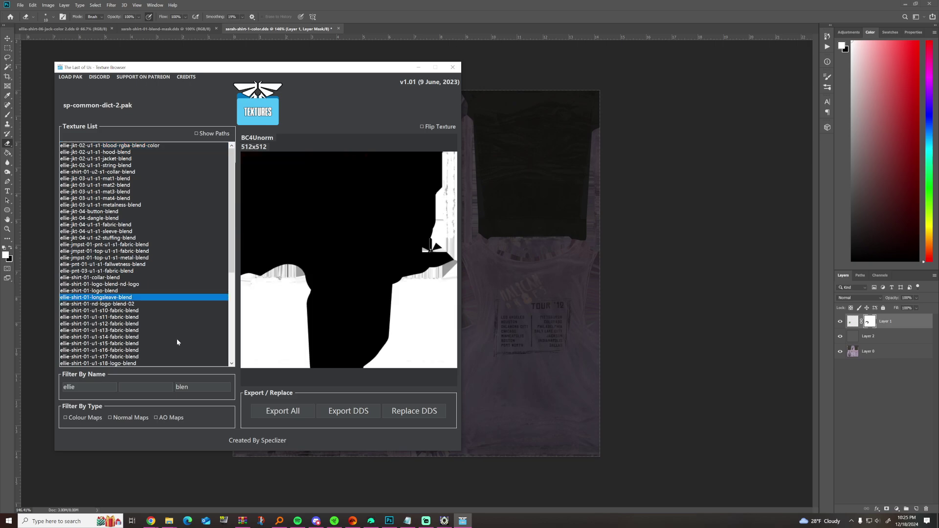
{"action": "left_click", "coordinate": [107, 284]}
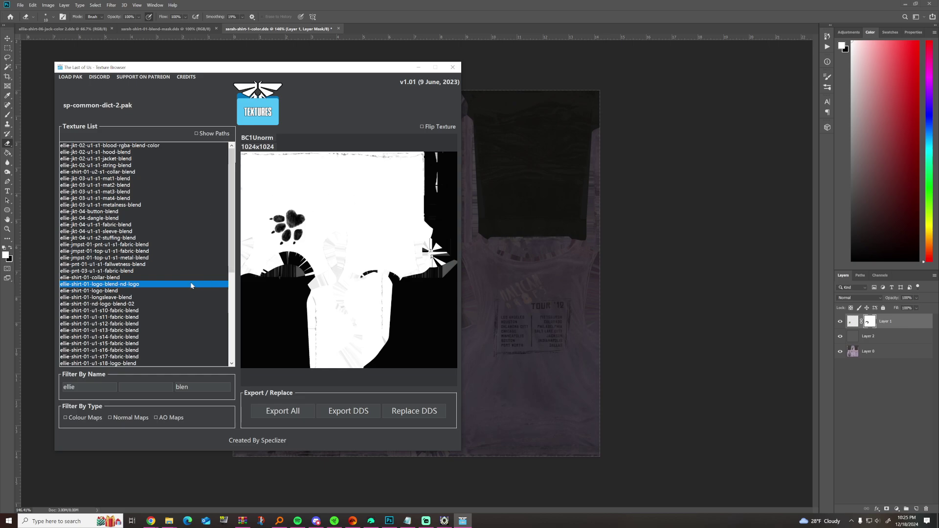
{"action": "left_click", "coordinate": [160, 28]}
- Switch between the colour and blend-mask documents, then reopen and minimise the Texture Browser
{"action": "left_click", "coordinate": [295, 29]}
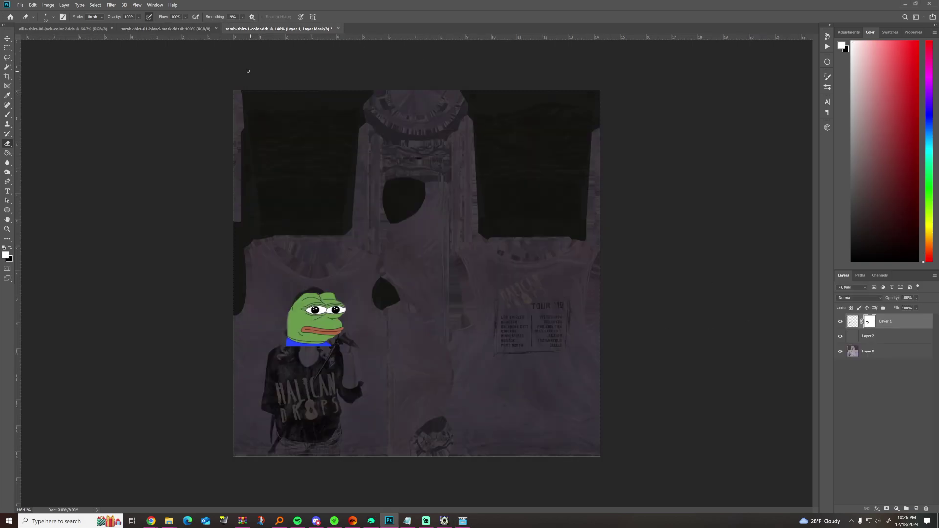
{"action": "left_click", "coordinate": [147, 30]}
{"action": "left_click", "coordinate": [262, 30]}
{"action": "left_click", "coordinate": [162, 29]}
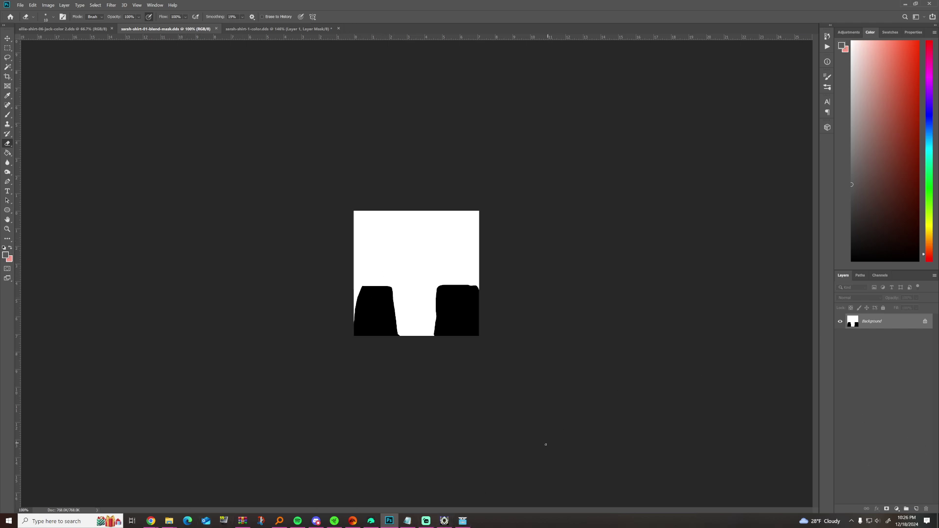
{"action": "mouse_move", "coordinate": [463, 521]}
{"action": "left_click", "coordinate": [468, 496]}
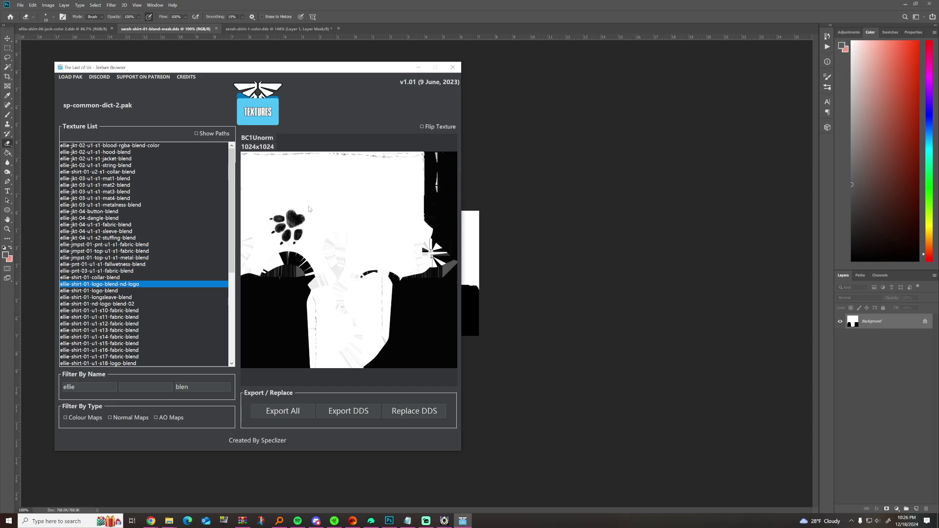
{"action": "left_click", "coordinate": [418, 67]}
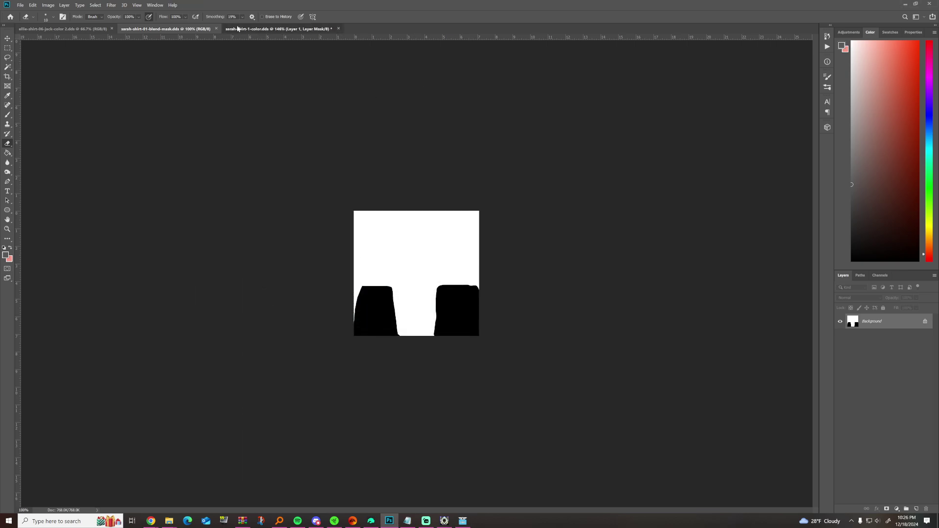
- On sarah-shirt-1-color.dds, flip the Pepe layer vertically and undo it
{"action": "left_click", "coordinate": [279, 29]}
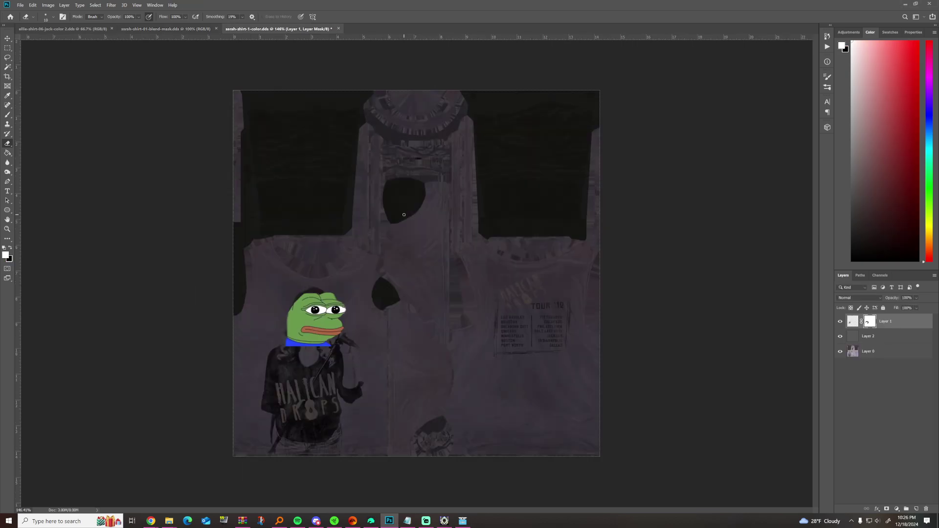
{"action": "left_click", "coordinate": [32, 5]}
{"action": "mouse_move", "coordinate": [68, 163]}
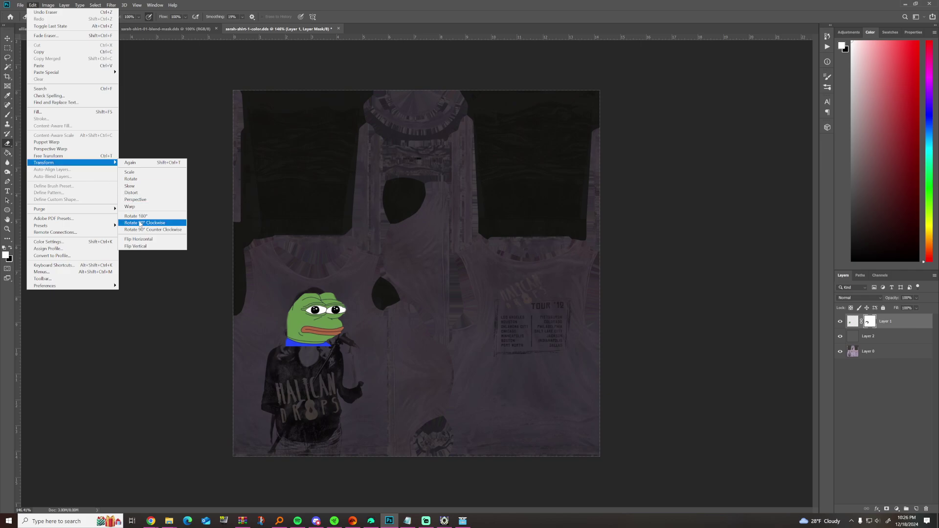
{"action": "left_click", "coordinate": [144, 247]}
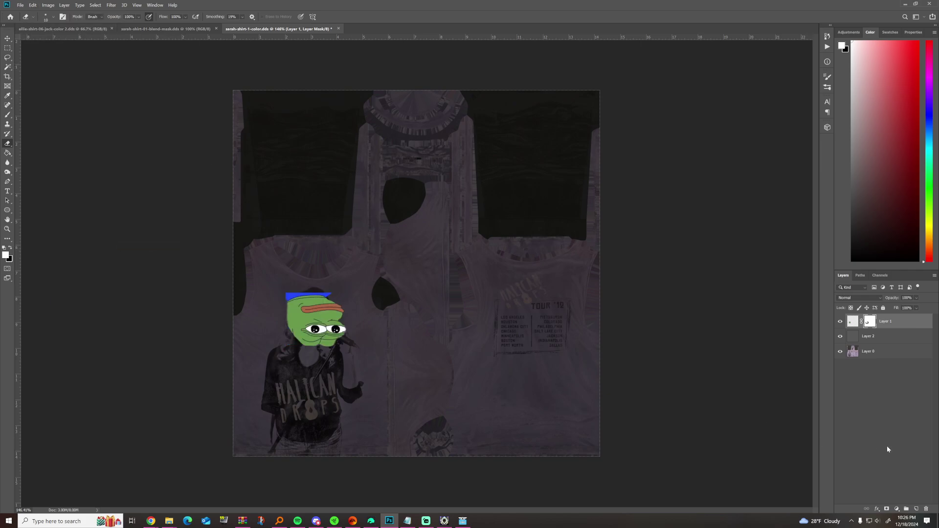
{"action": "key", "text": "ctrl+z"}
- Flip the entire sarah-shirt-1-color canvas vertically
{"action": "left_click", "coordinate": [48, 5]}
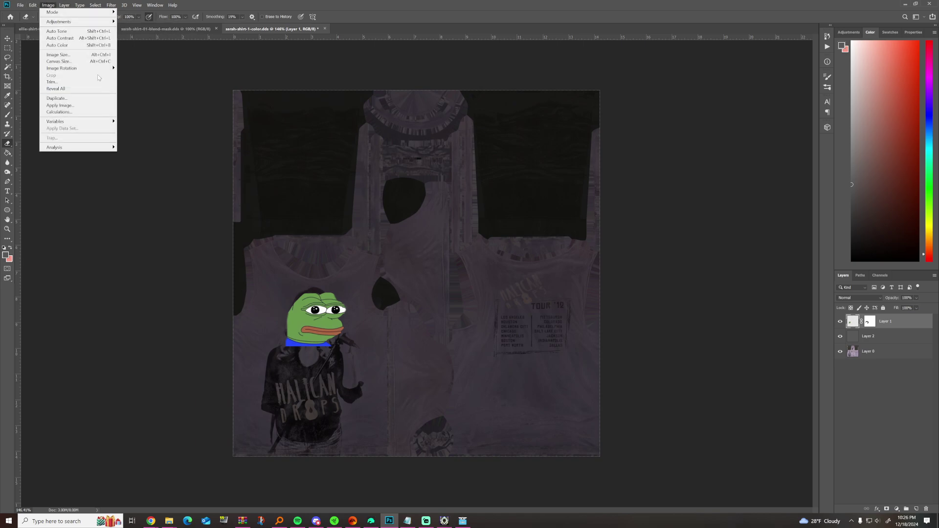
{"action": "left_click", "coordinate": [145, 109]}
{"action": "left_click", "coordinate": [49, 5]}
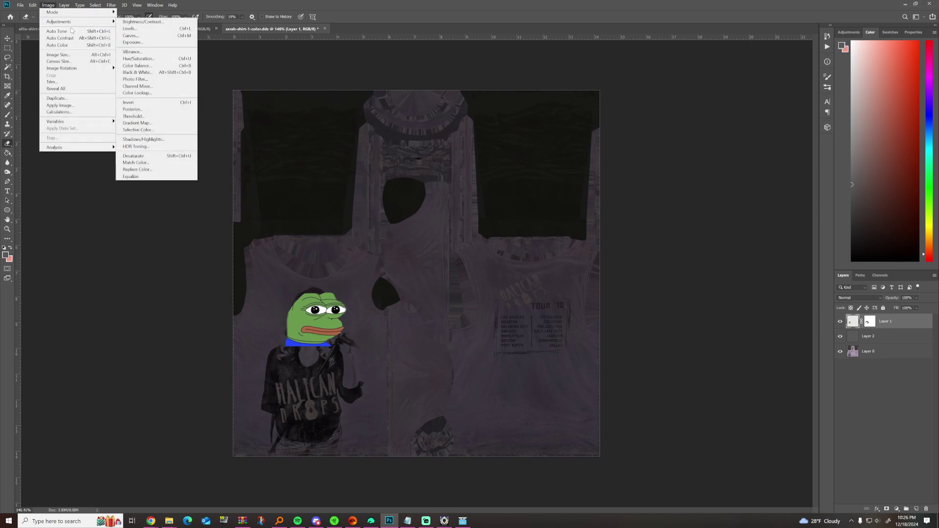
{"action": "left_click", "coordinate": [138, 105]}
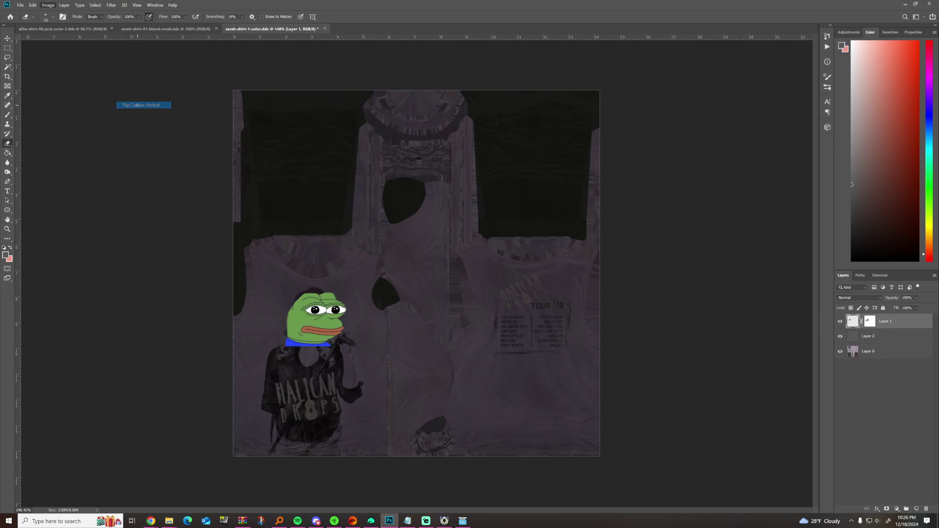
{"action": "left_click", "coordinate": [20, 5]}
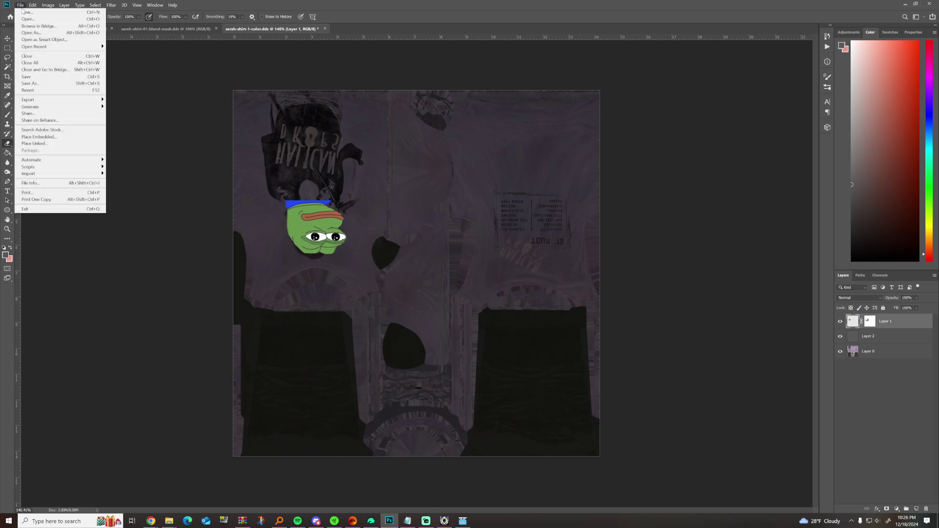
- Bring up Save As for sarah-shirt-1-color.dds in Intel Texture Works DDS format
{"action": "left_click", "coordinate": [49, 85]}
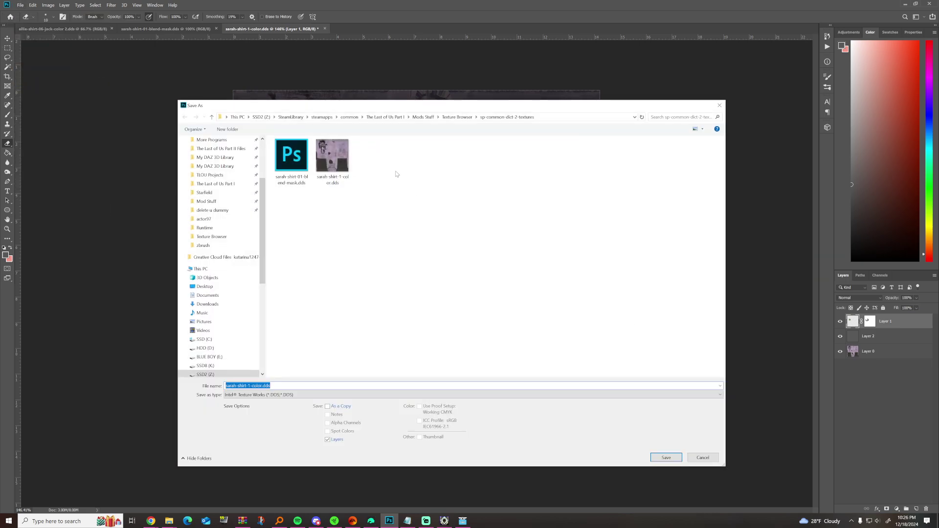